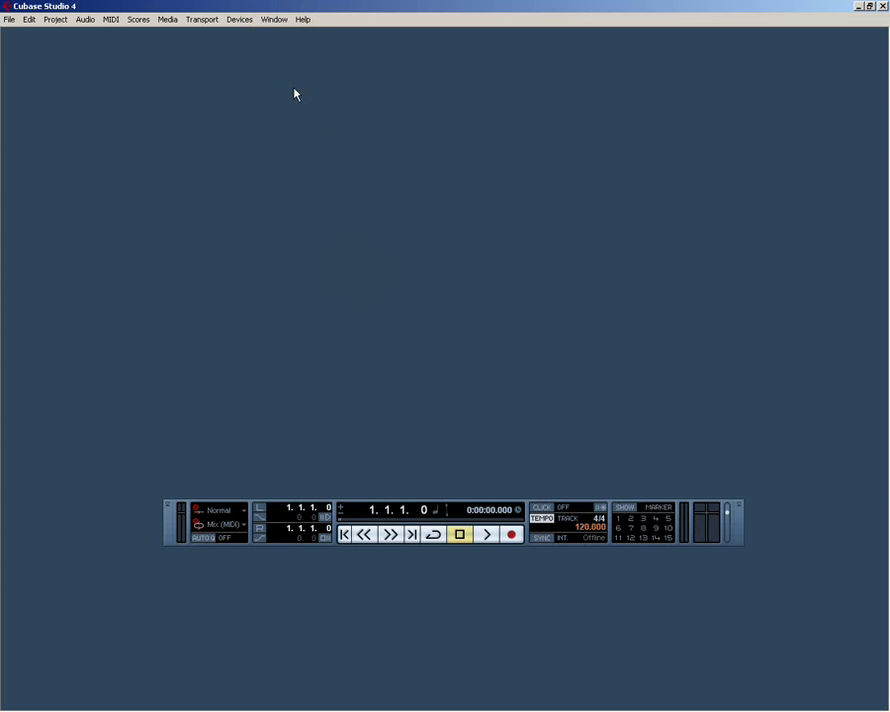
# Look through the Help menu's documentation list without choosing anything
pyautogui.click(305, 22)
pyautogui.click(302, 20)
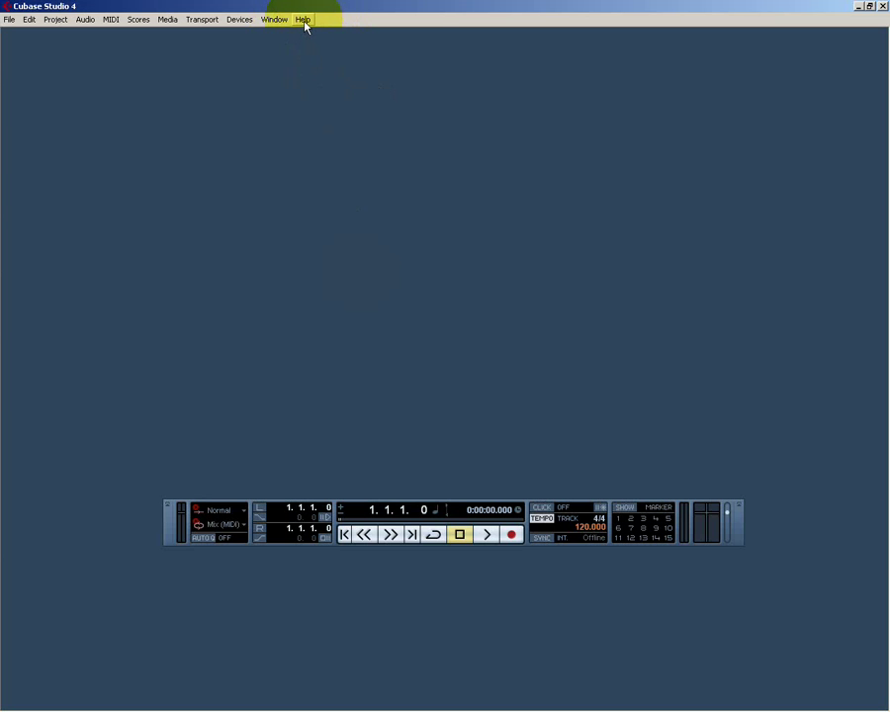
pyautogui.click(306, 23)
pyautogui.moveTo(306, 37)
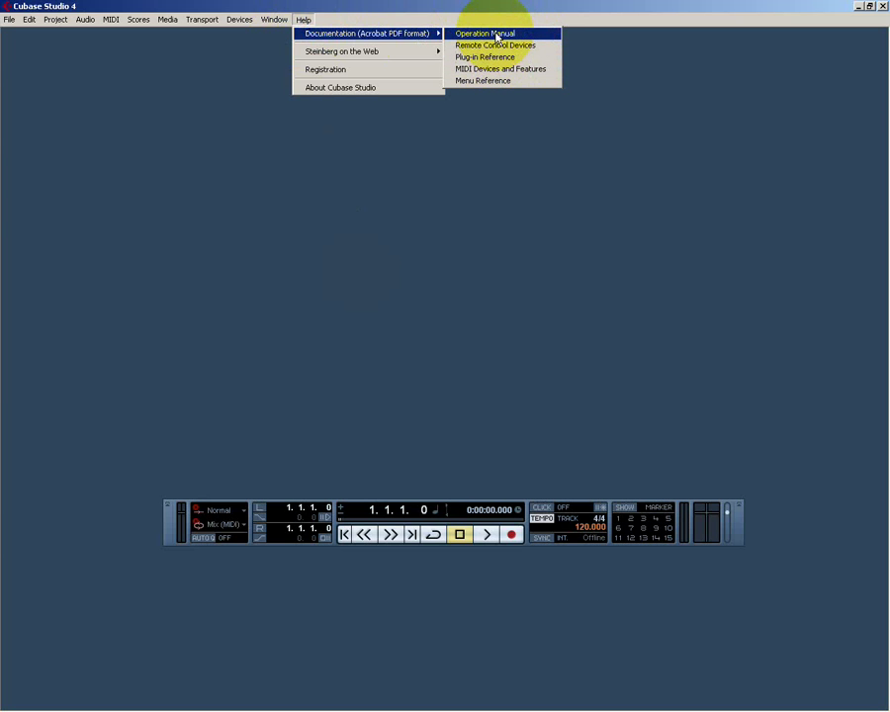
pyautogui.click(304, 20)
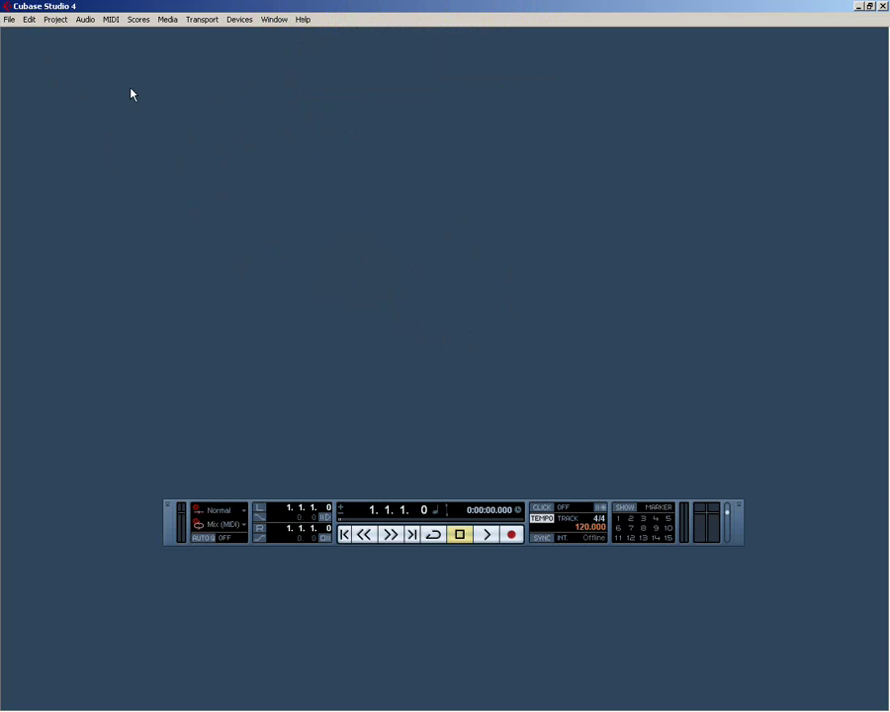
# Start a new project from the Empty template
pyautogui.click(9, 21)
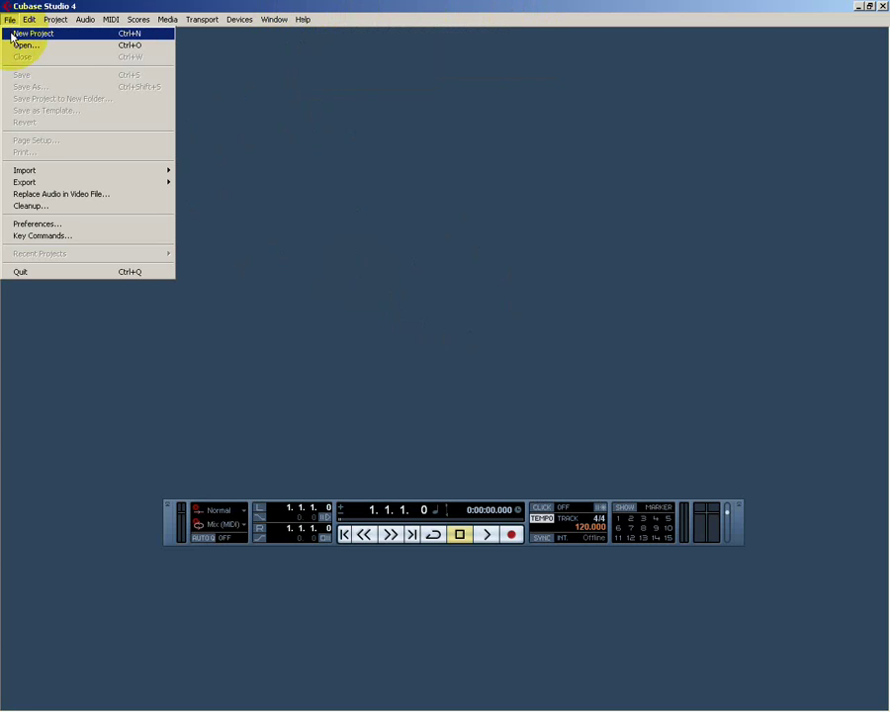
pyautogui.click(69, 37)
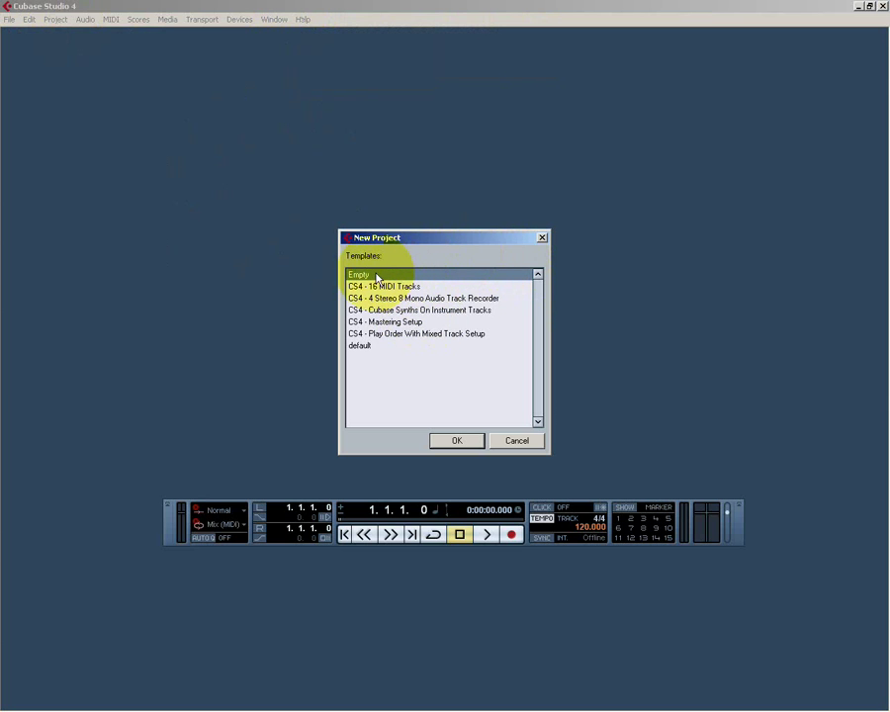
pyautogui.click(459, 441)
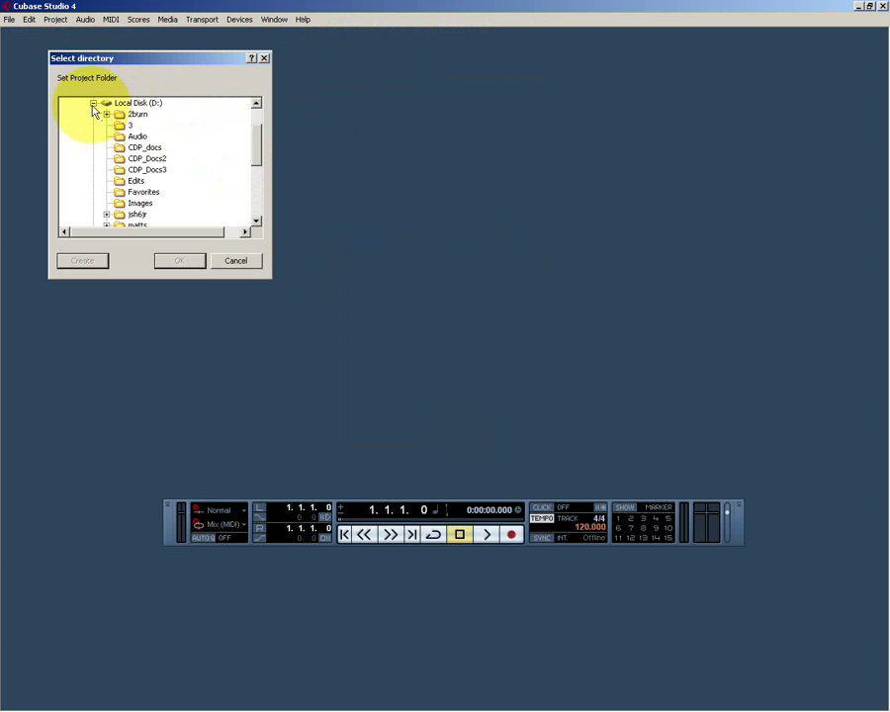
# Create a MyCubaseProject folder on drive D: and use it as the project folder
pyautogui.moveTo(103, 57); pyautogui.dragTo(162, 107)
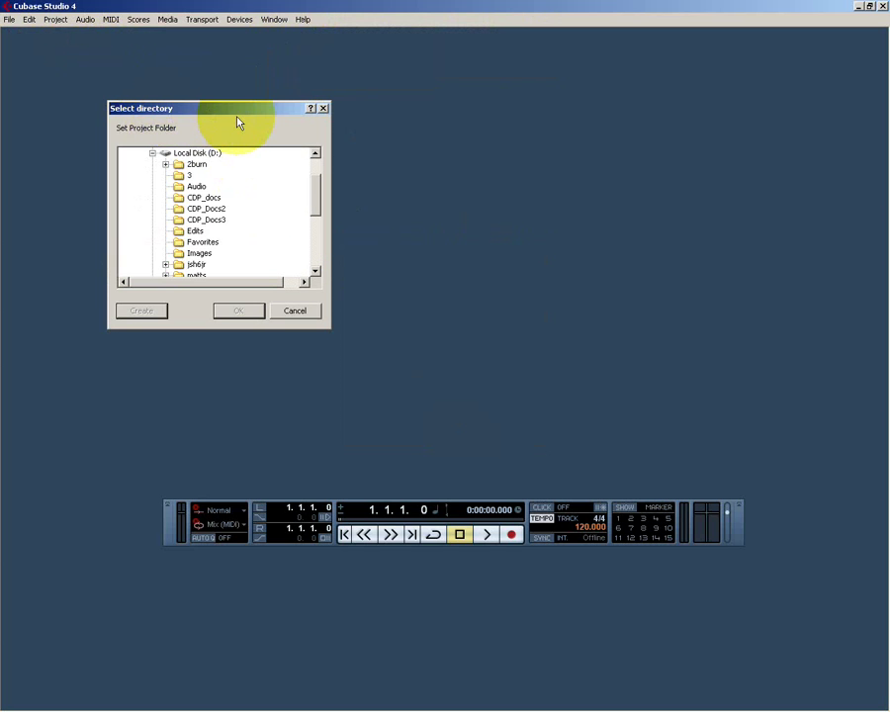
pyautogui.click(168, 156)
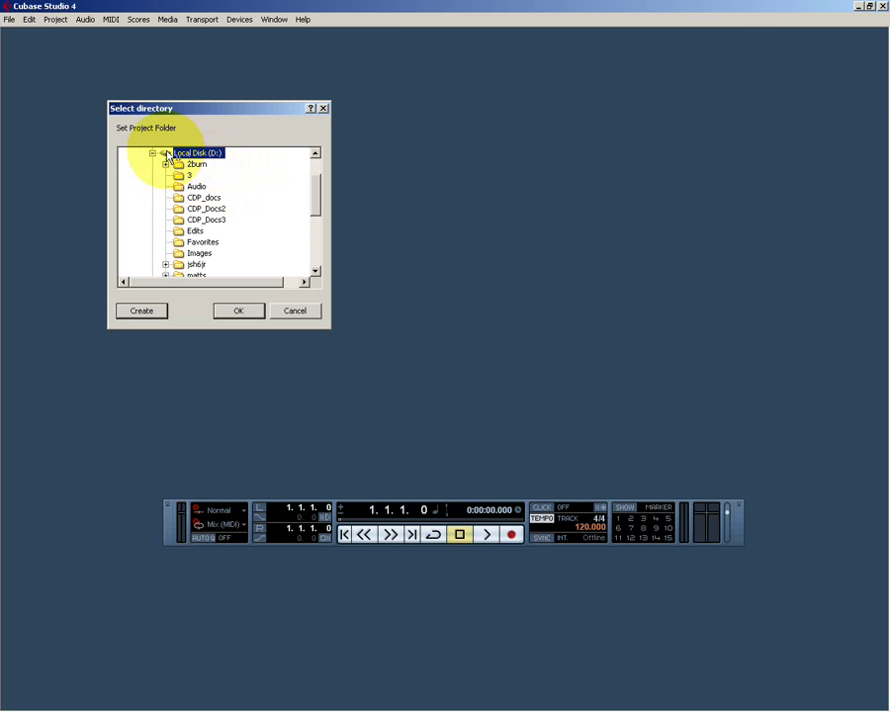
pyautogui.click(144, 311)
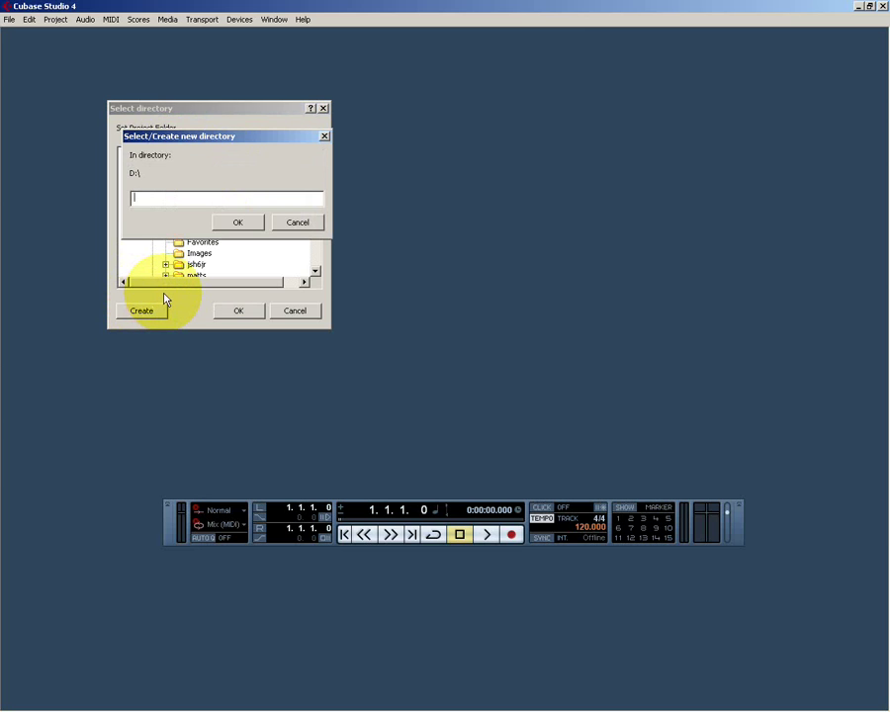
pyautogui.write('MyCubaseProject')
pyautogui.click(237, 223)
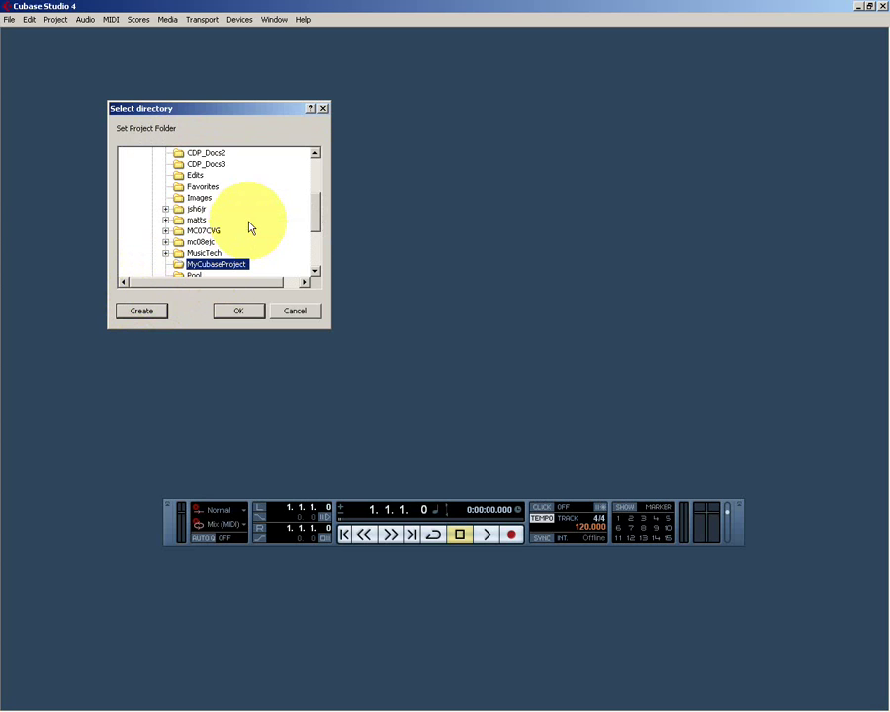
pyautogui.click(238, 312)
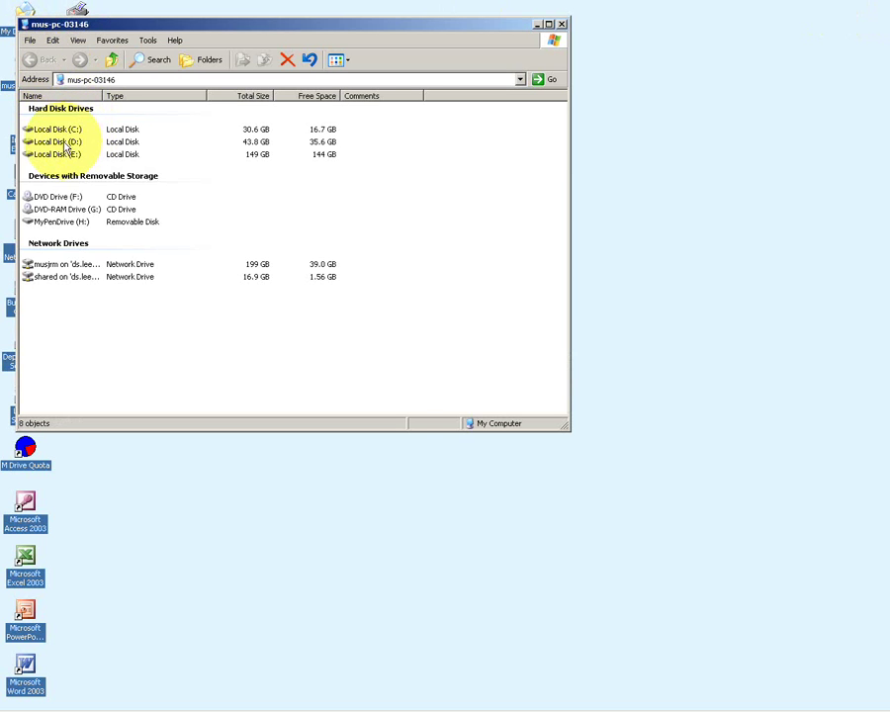
# Open D:\MyCubaseProject in Explorer to see its Audio folder, then return to Cubase
pyautogui.doubleClick(64, 144)
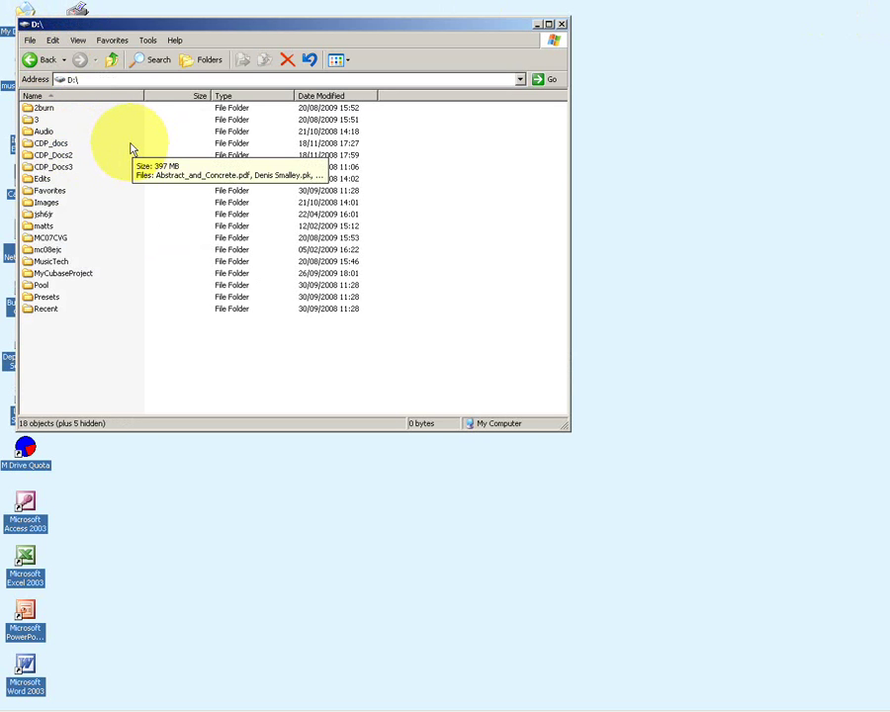
pyautogui.click(29, 275)
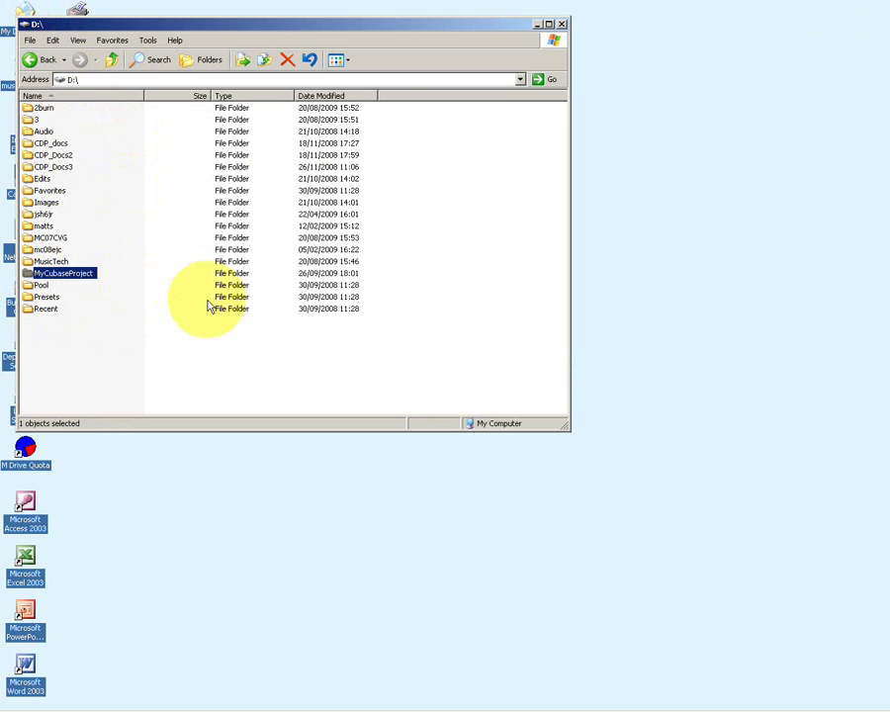
pyautogui.doubleClick(29, 275)
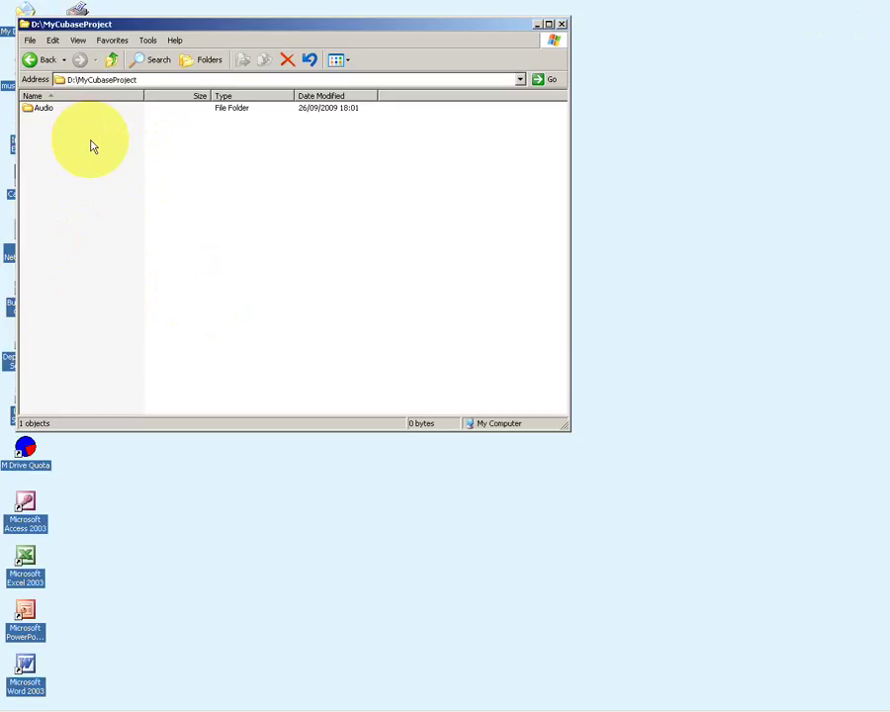
pyautogui.click(560, 24)
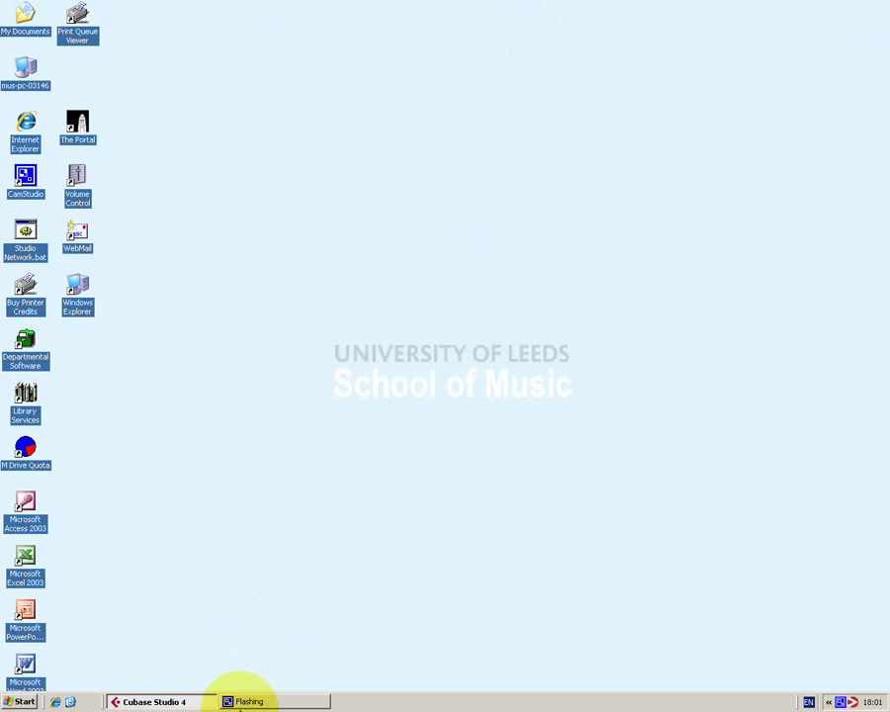
pyautogui.click(193, 702)
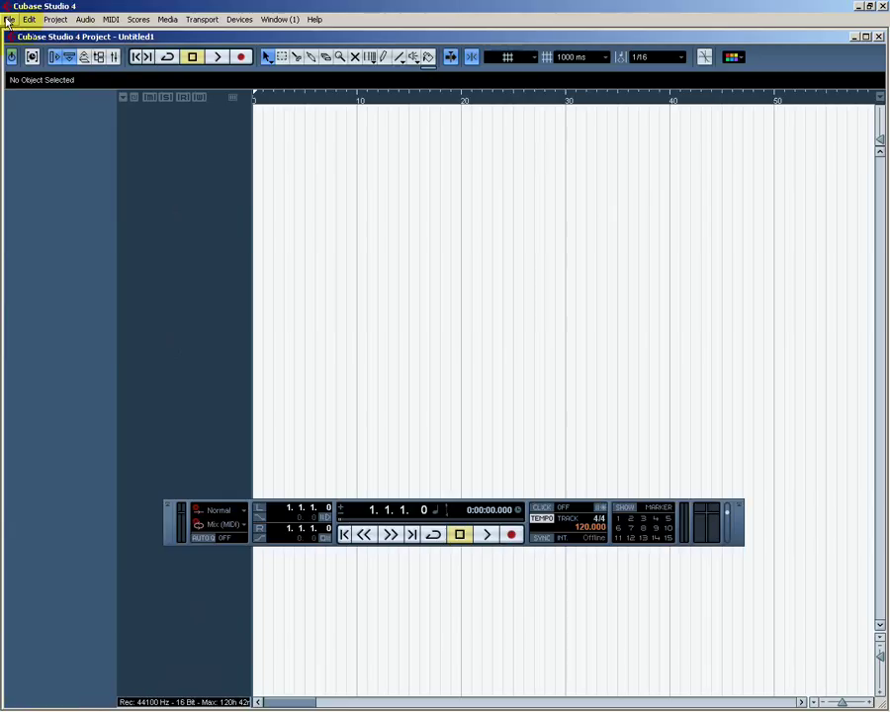
# Save the project as MyCubaseProjectFile.cpr in D:\MyCubaseProject
pyautogui.click(8, 20)
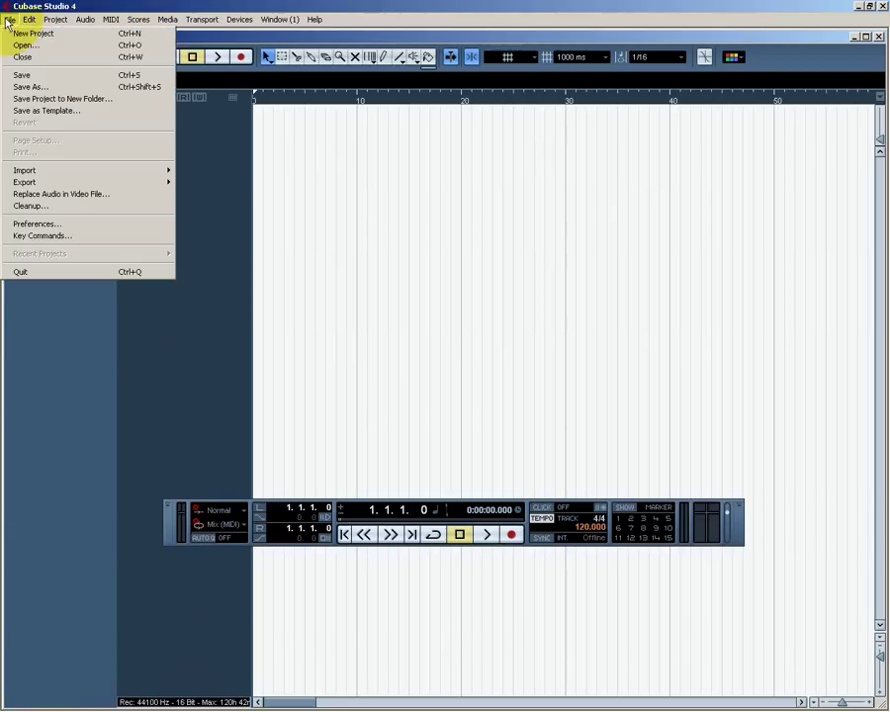
pyautogui.click(24, 76)
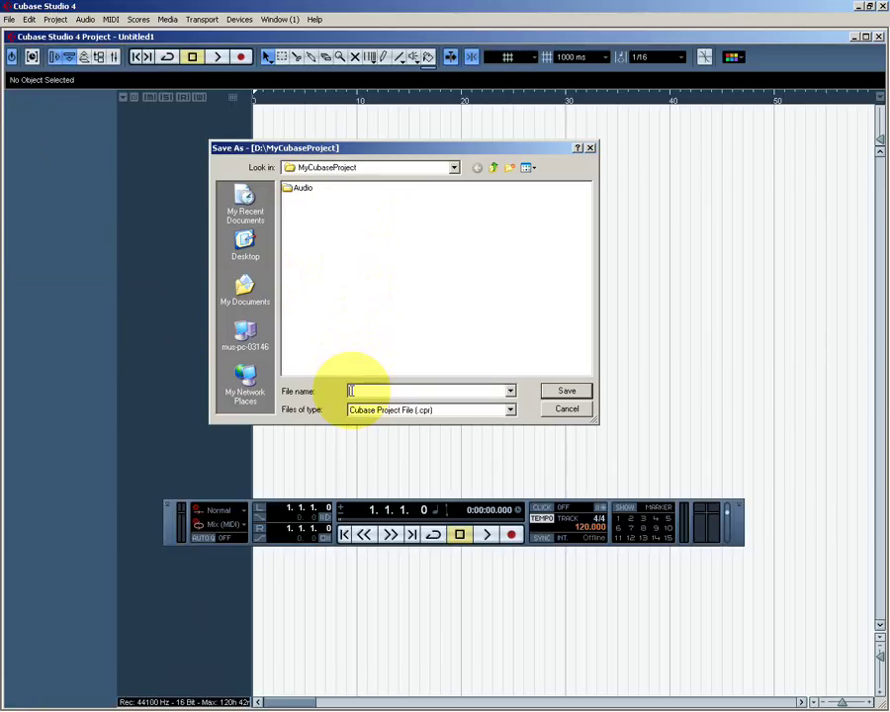
pyautogui.write('MyCubaseProjectFile')
pyautogui.press('Return')
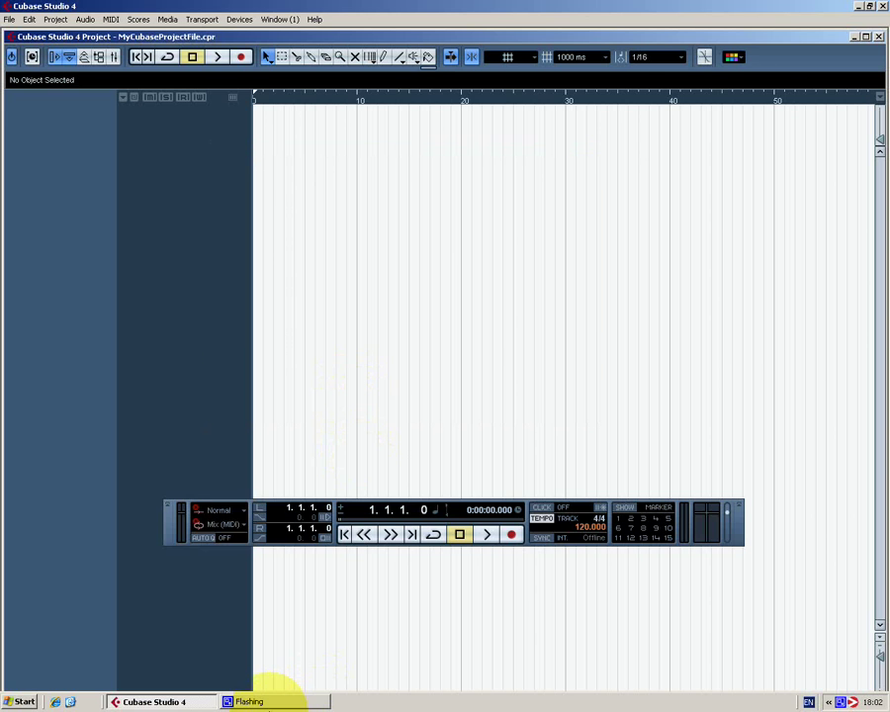
# Check in Explorer that MyCubaseProjectFile.cpr sits beside Audio in D:\MyCubaseProject, then return to Cubase
pyautogui.click(168, 694)
pyautogui.doubleClick(26, 67)
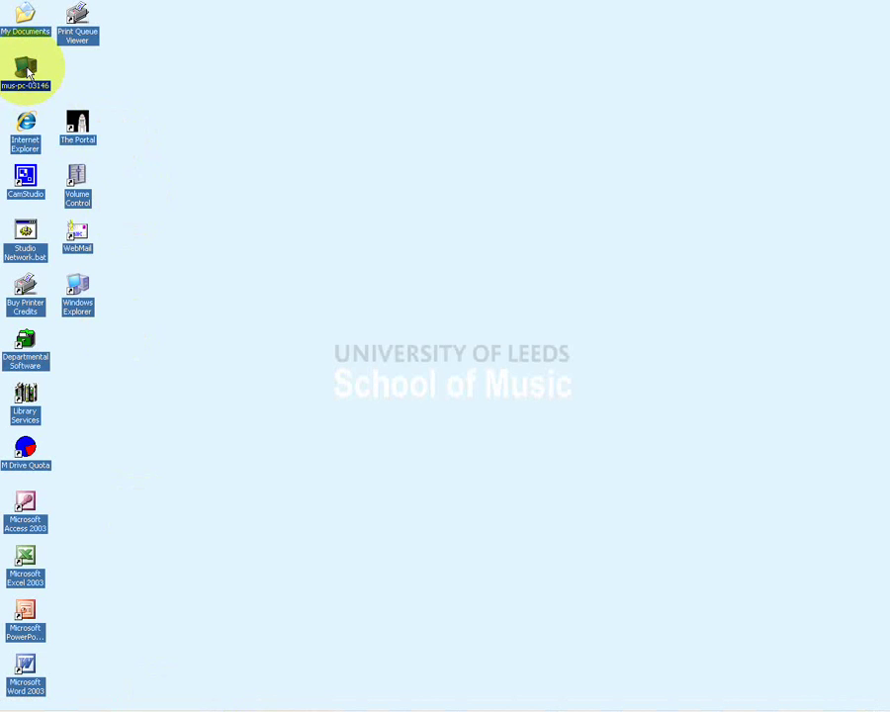
pyautogui.doubleClick(149, 233)
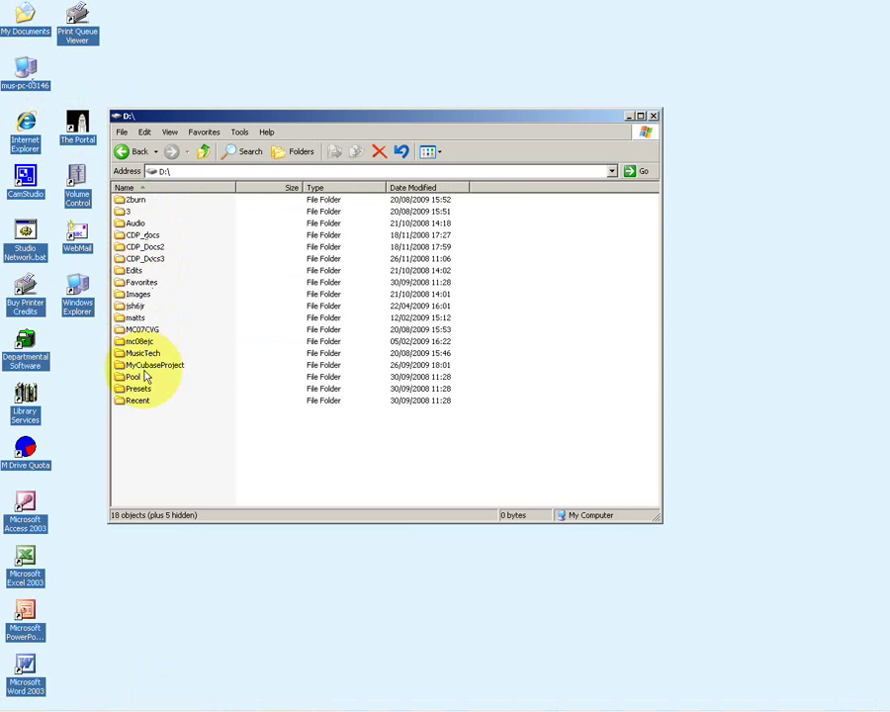
pyautogui.doubleClick(148, 365)
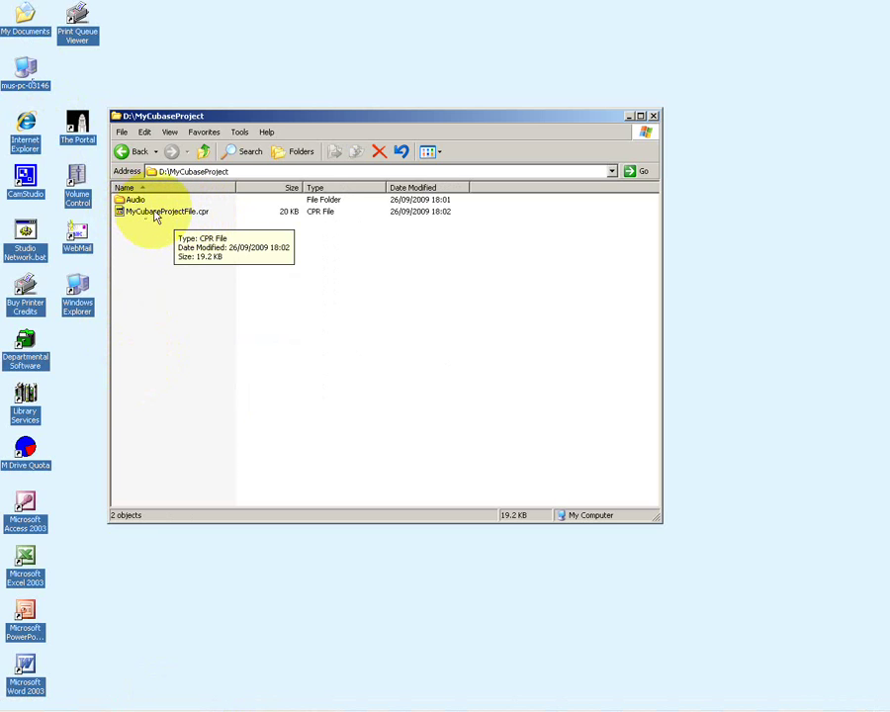
pyautogui.click(172, 214)
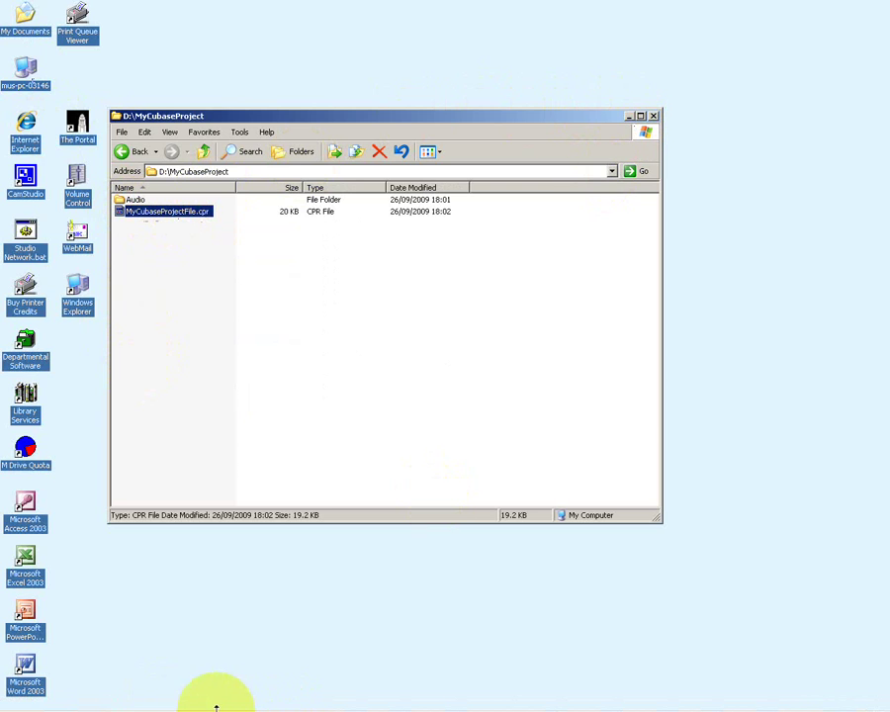
pyautogui.click(172, 698)
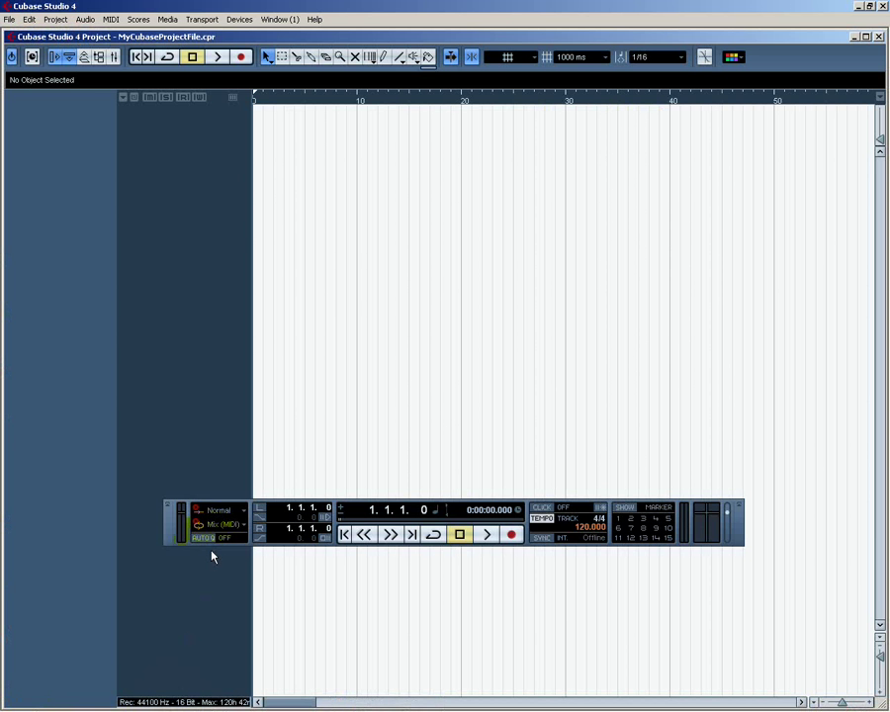
# Toggle the timeline ruler between Bars+Beats and Seconds, leaving it on Seconds
pyautogui.click(253, 465)
pyautogui.click(370, 219)
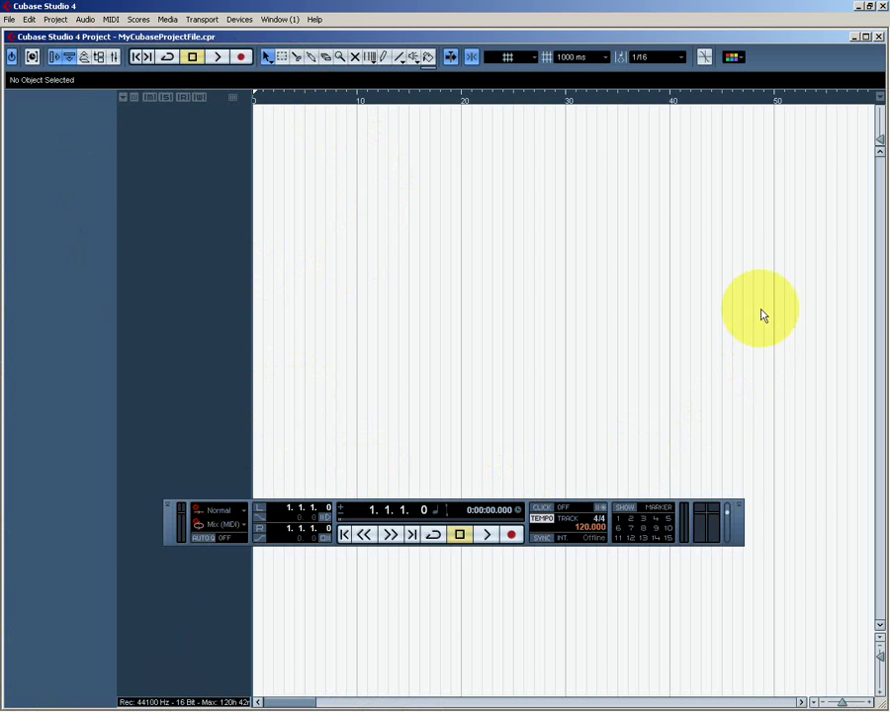
pyautogui.moveTo(763, 313)
pyautogui.mouseDown()
pyautogui.moveTo(755, 265)
pyautogui.moveTo(667, 277)
pyautogui.mouseUp()
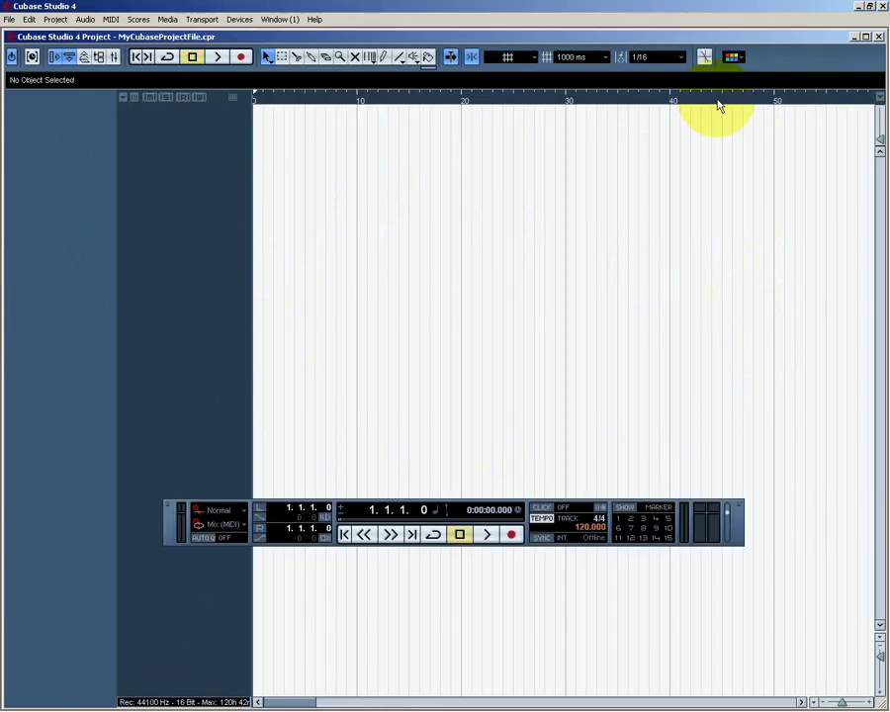
pyautogui.rightClick(535, 103)
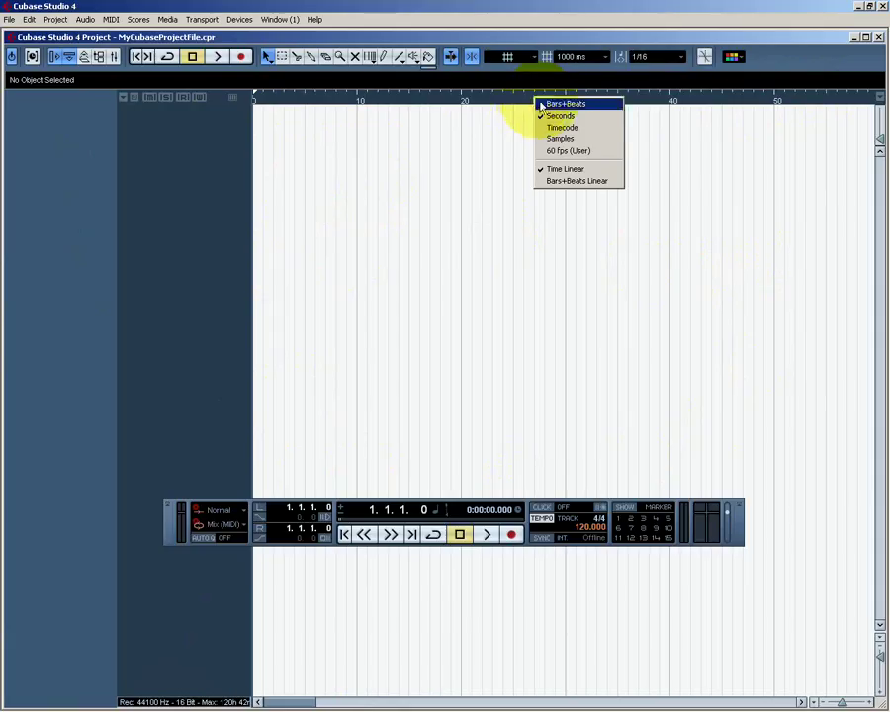
pyautogui.click(550, 104)
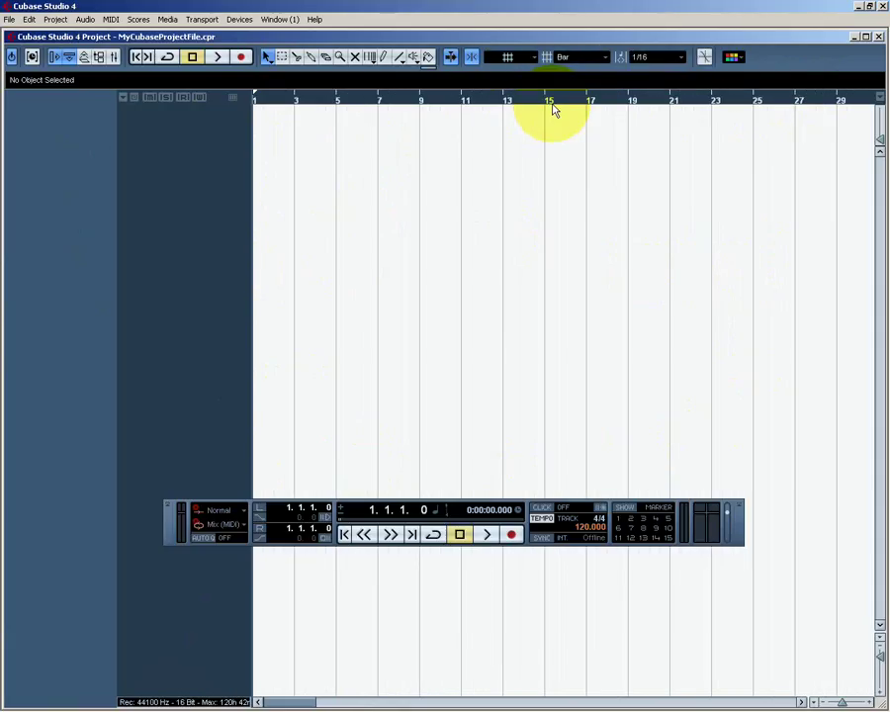
pyautogui.rightClick(537, 103)
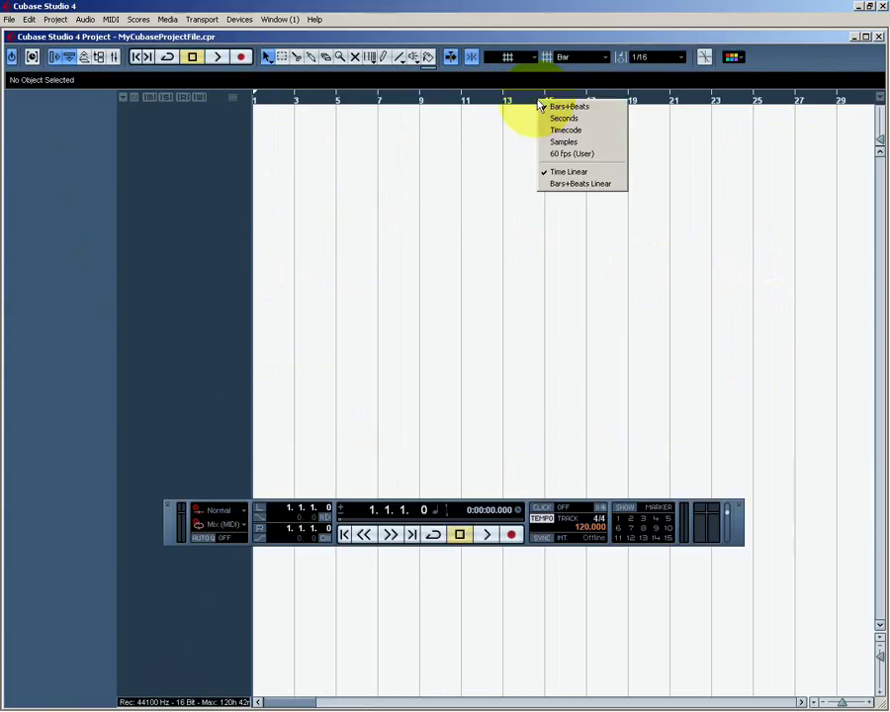
pyautogui.click(542, 118)
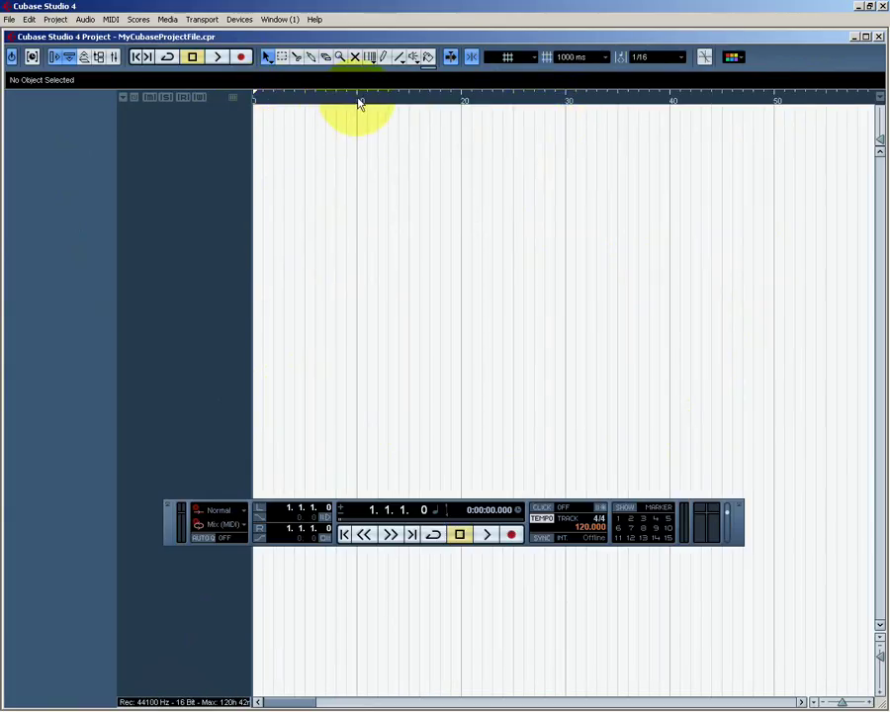
pyautogui.rightClick(565, 102)
pyautogui.click(578, 99)
pyautogui.rightClick(562, 103)
pyautogui.click(567, 112)
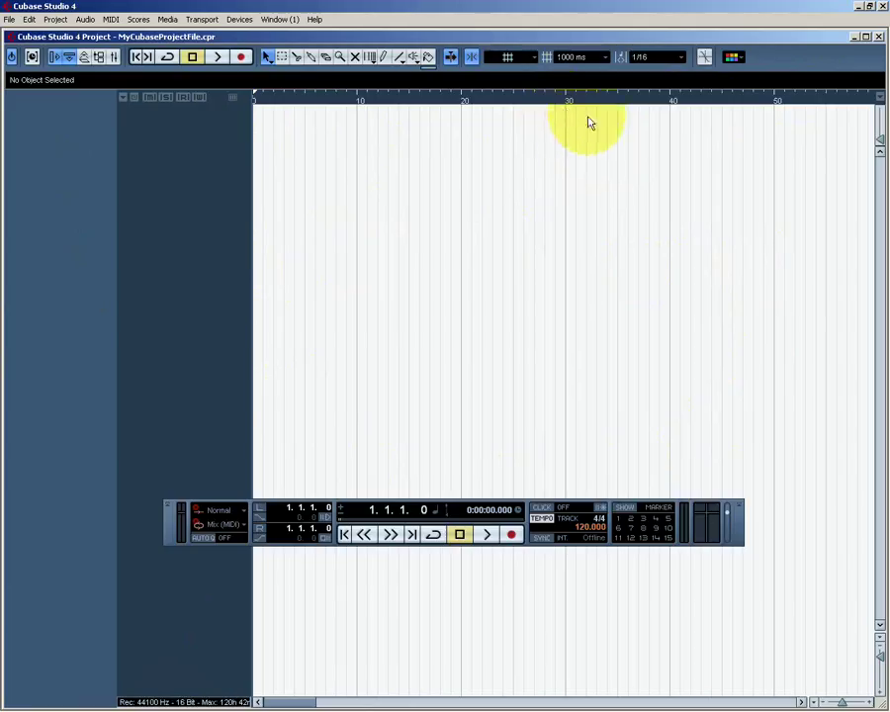
# Play the project and stop it at about 0:00:09.410, then move the Transport panel back down
pyautogui.moveTo(448, 508); pyautogui.dragTo(457, 357)
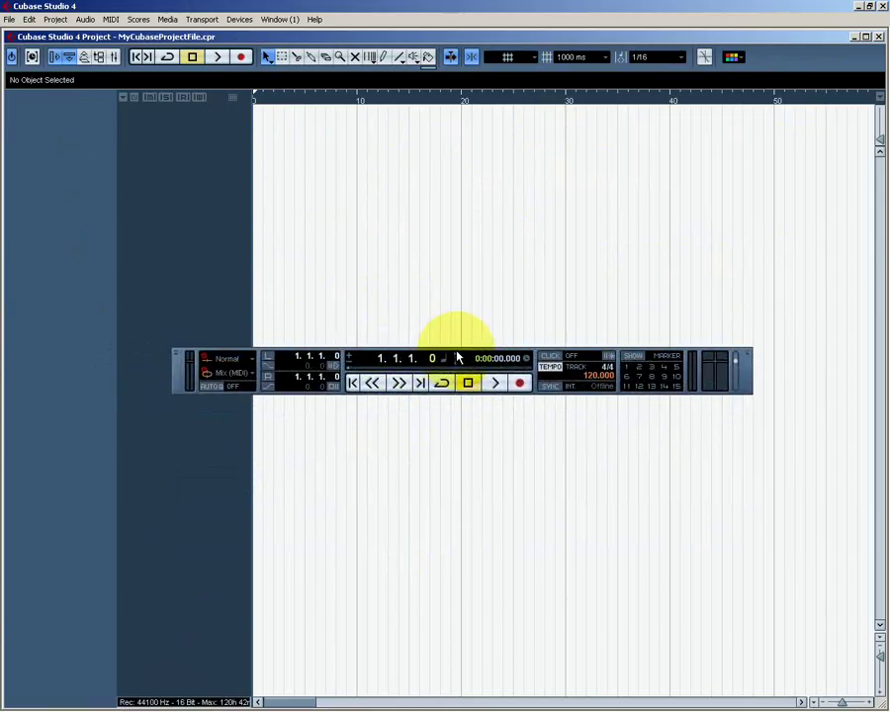
pyautogui.click(496, 383)
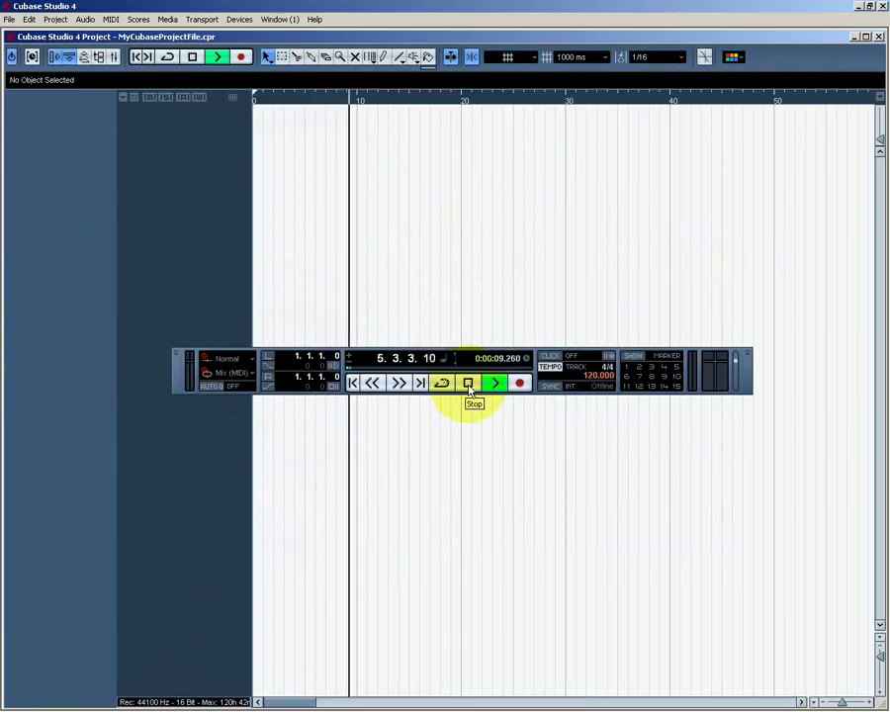
pyautogui.click(471, 389)
pyautogui.moveTo(396, 356); pyautogui.dragTo(501, 524)
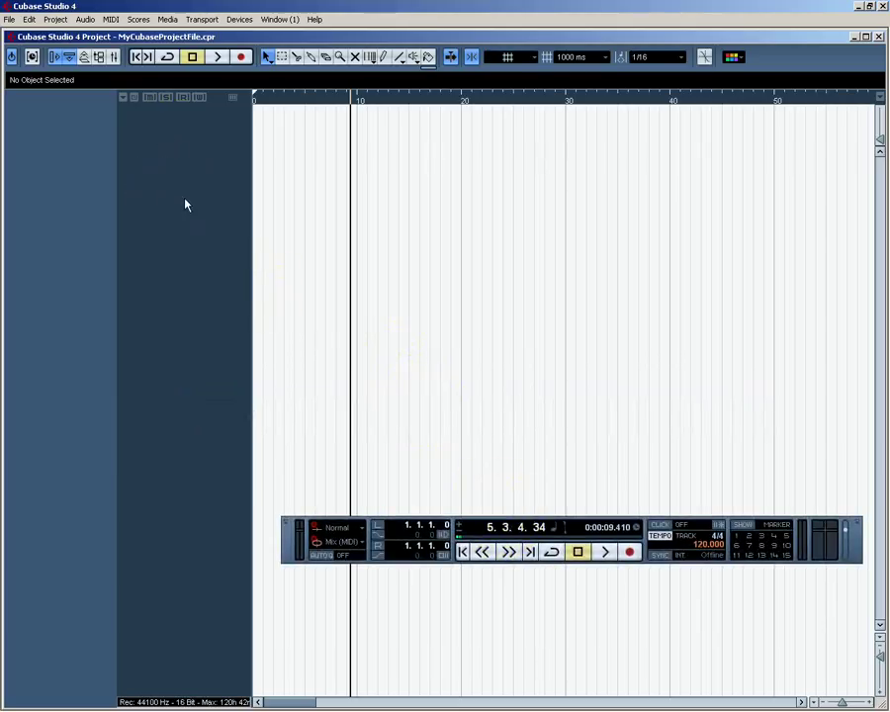
# Add a stereo audio track, Audio 01
pyautogui.rightClick(183, 136)
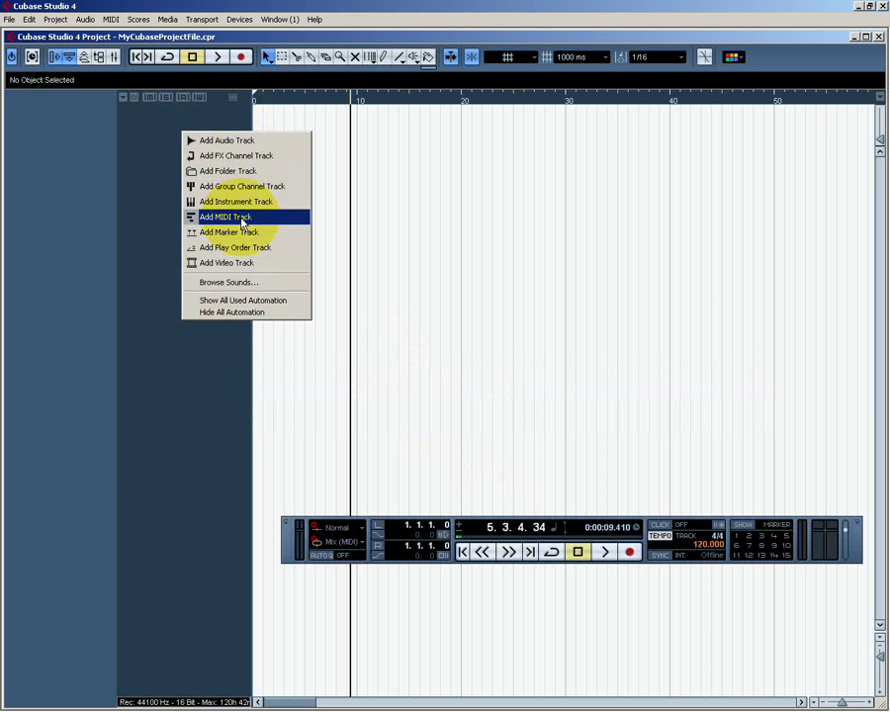
pyautogui.click(240, 141)
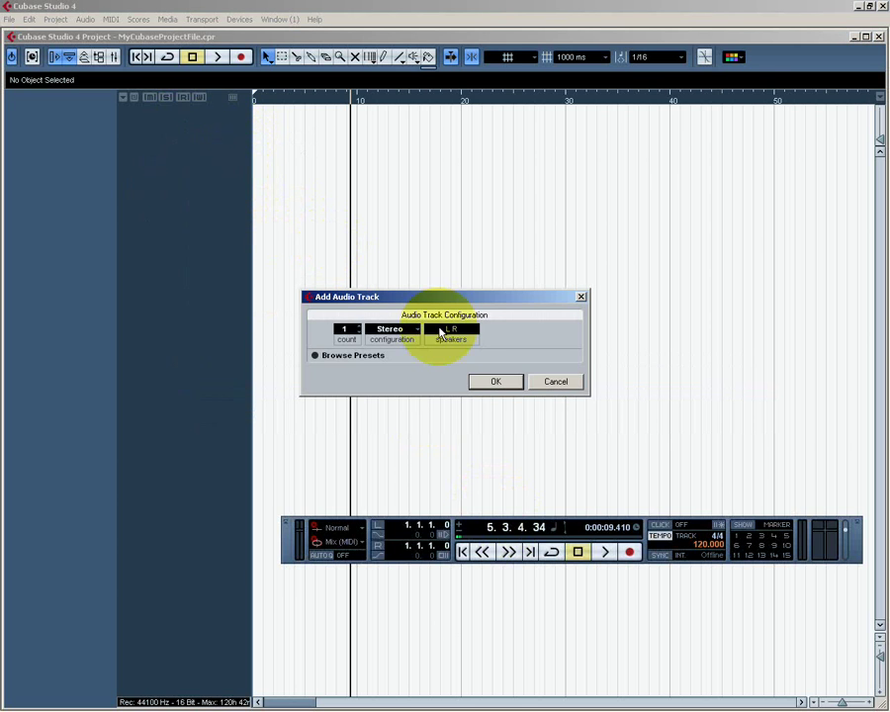
pyautogui.click(401, 329)
pyautogui.click(389, 342)
pyautogui.click(395, 330)
pyautogui.click(394, 353)
pyautogui.click(490, 383)
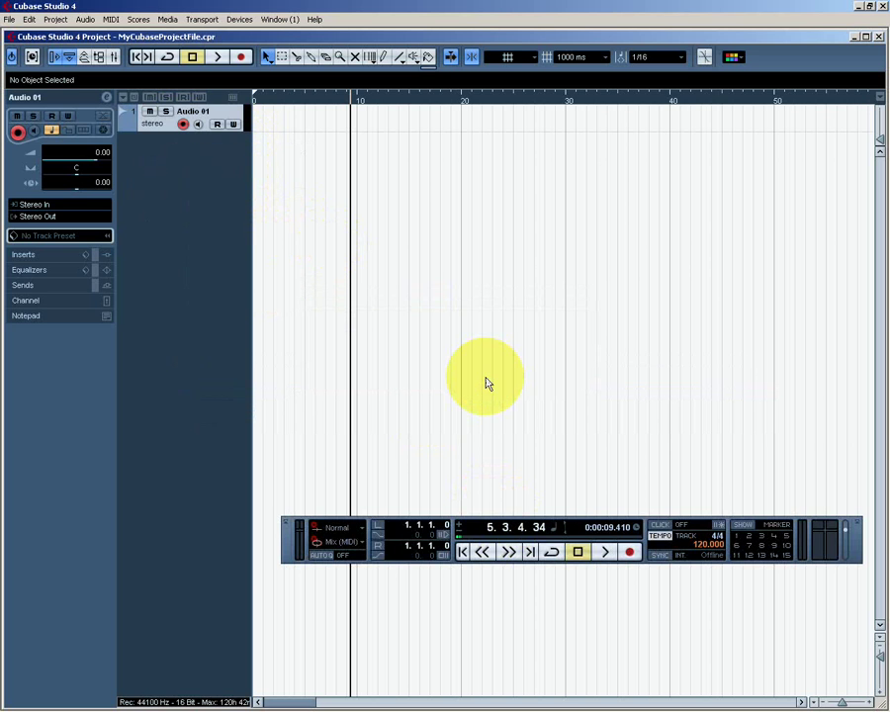
# Add a MIDI track, MIDI 01
pyautogui.rightClick(191, 160)
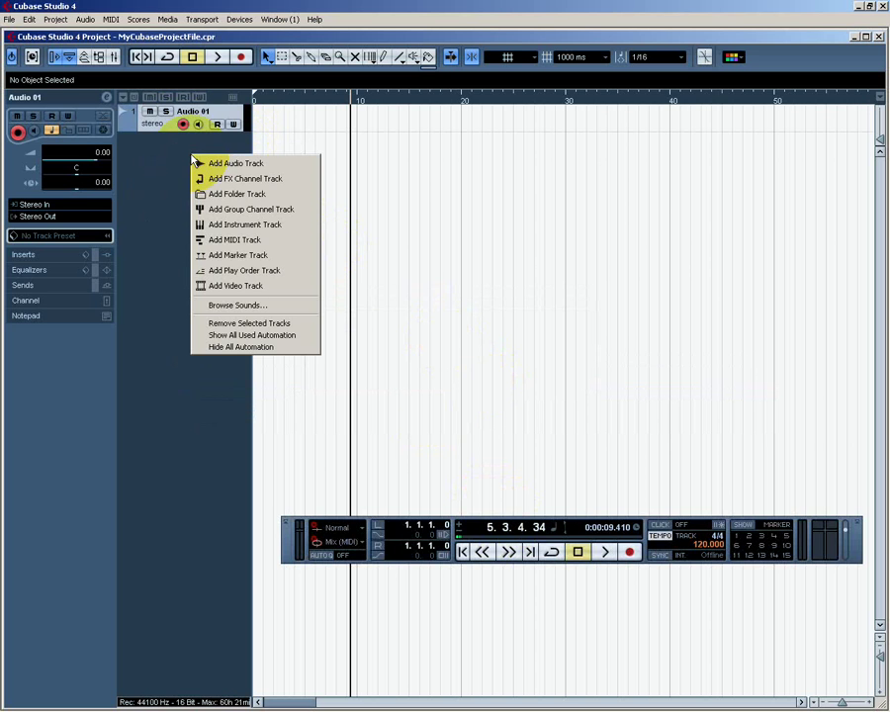
pyautogui.click(235, 242)
pyautogui.click(492, 380)
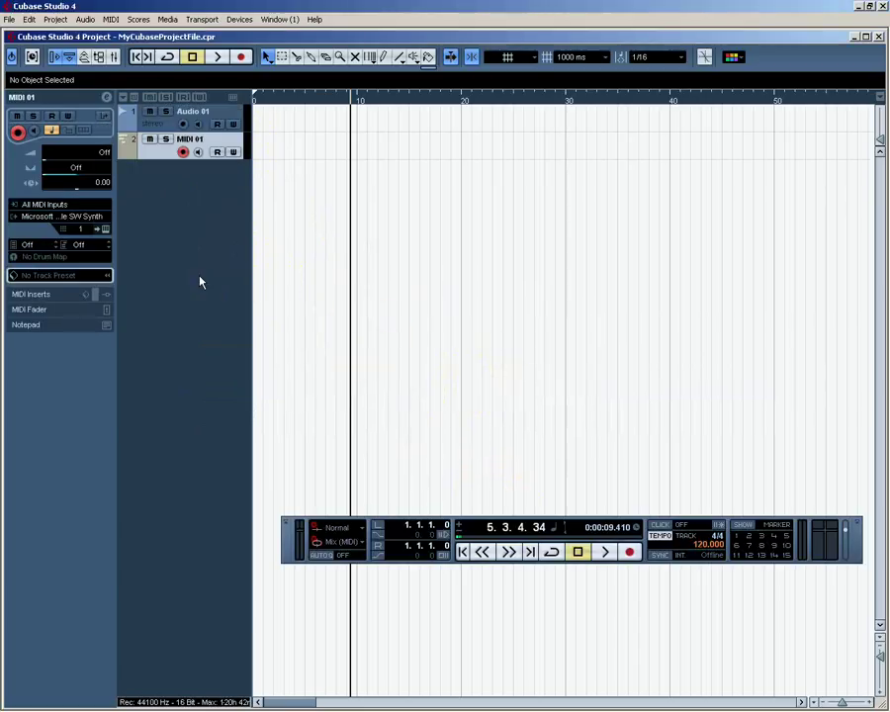
# Select the Audio 01 and MIDI 01 tracks in turn to compare them
pyautogui.click(127, 117)
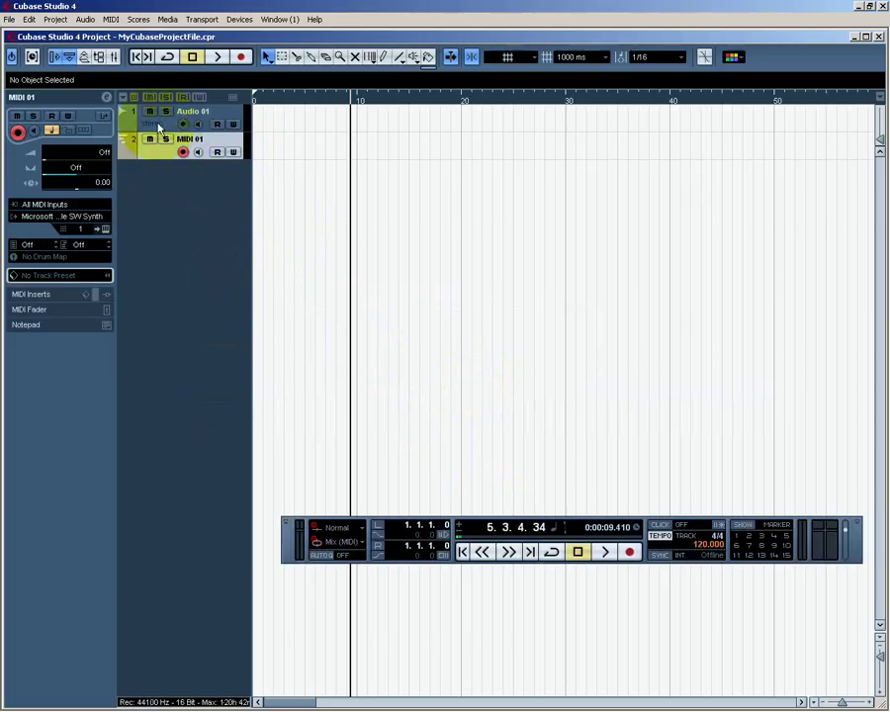
pyautogui.click(159, 152)
pyautogui.click(158, 124)
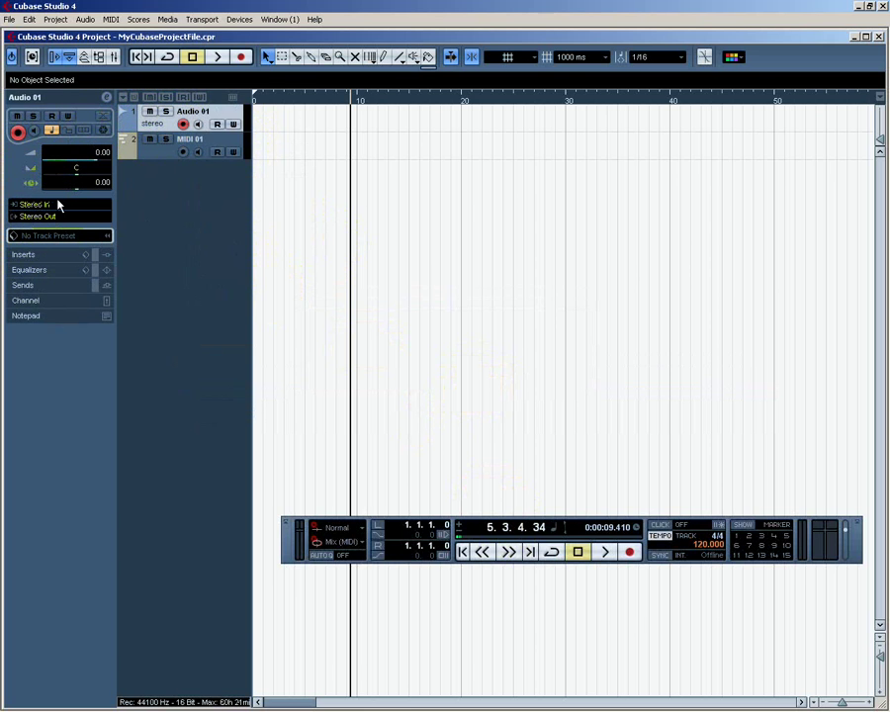
pyautogui.click(161, 150)
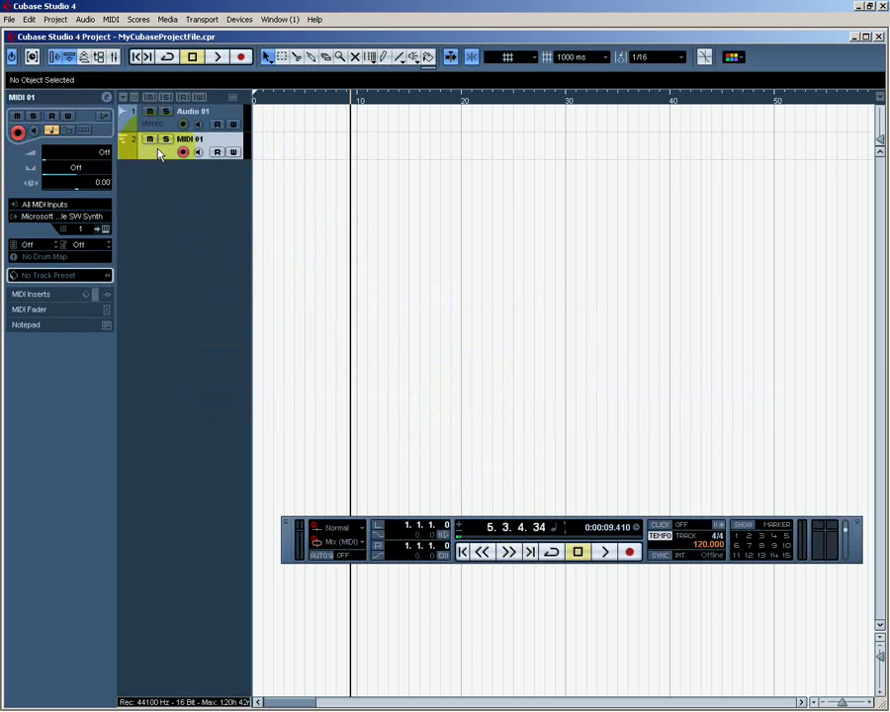
pyautogui.click(168, 127)
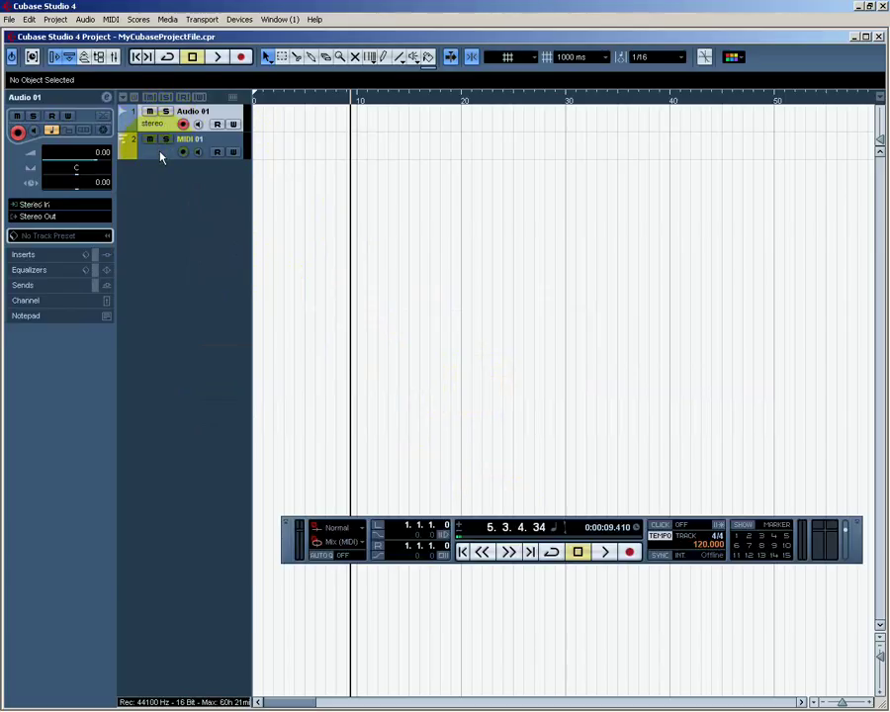
pyautogui.click(161, 155)
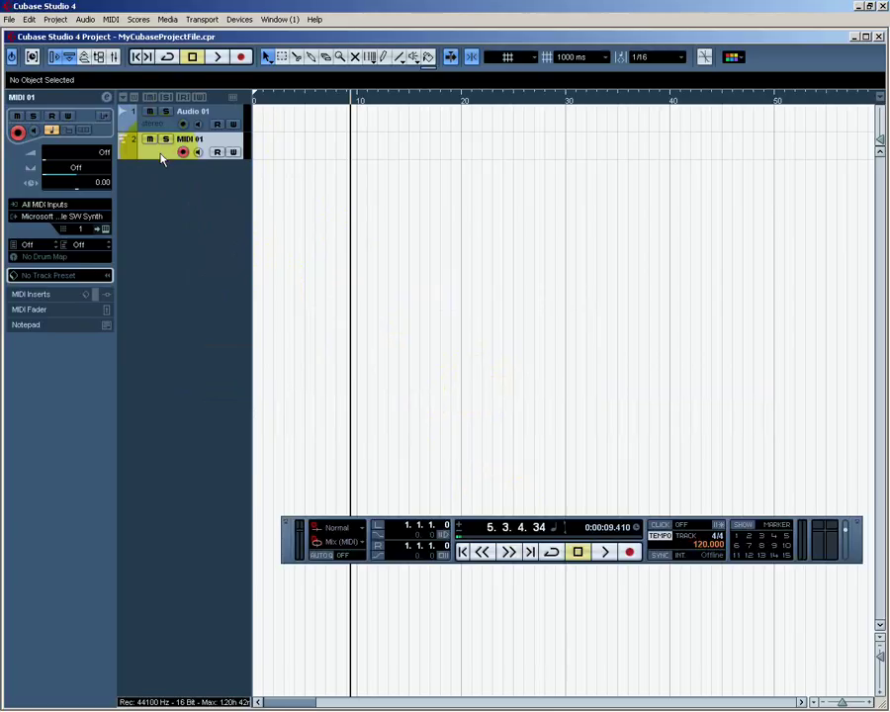
pyautogui.click(164, 127)
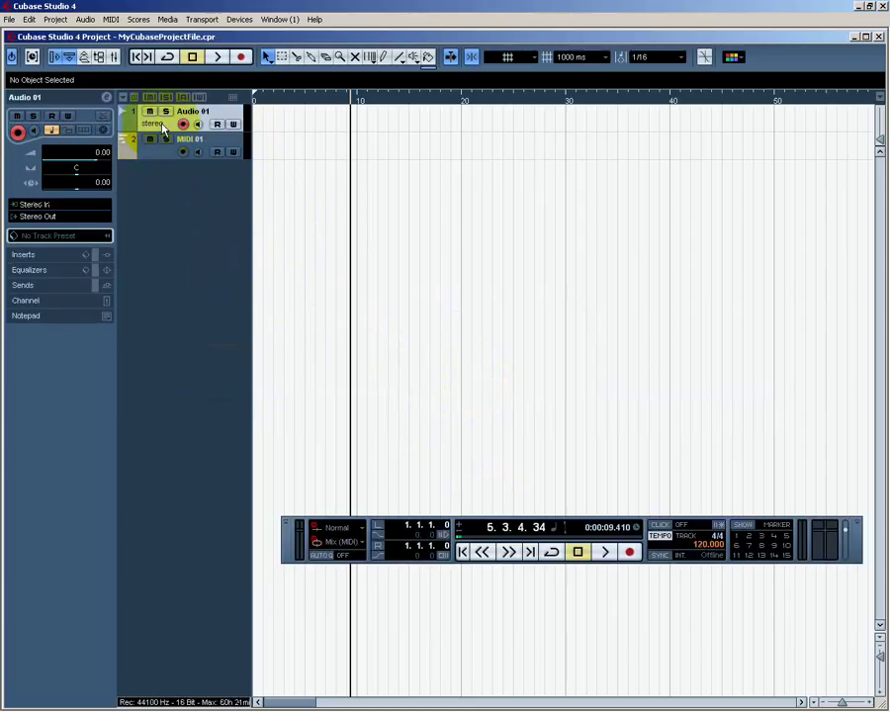
pyautogui.click(158, 152)
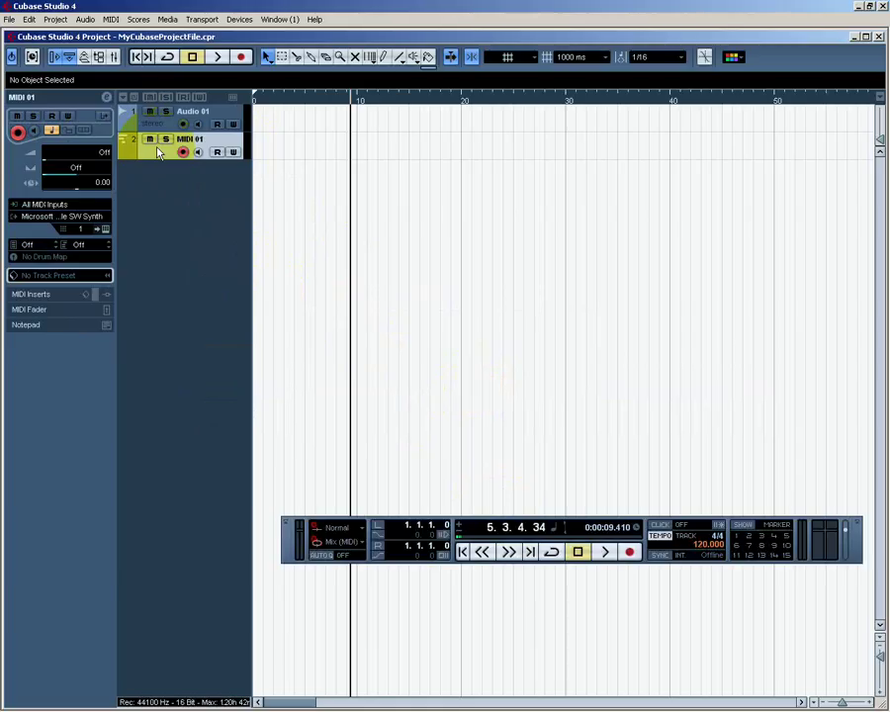
pyautogui.moveTo(122, 130)
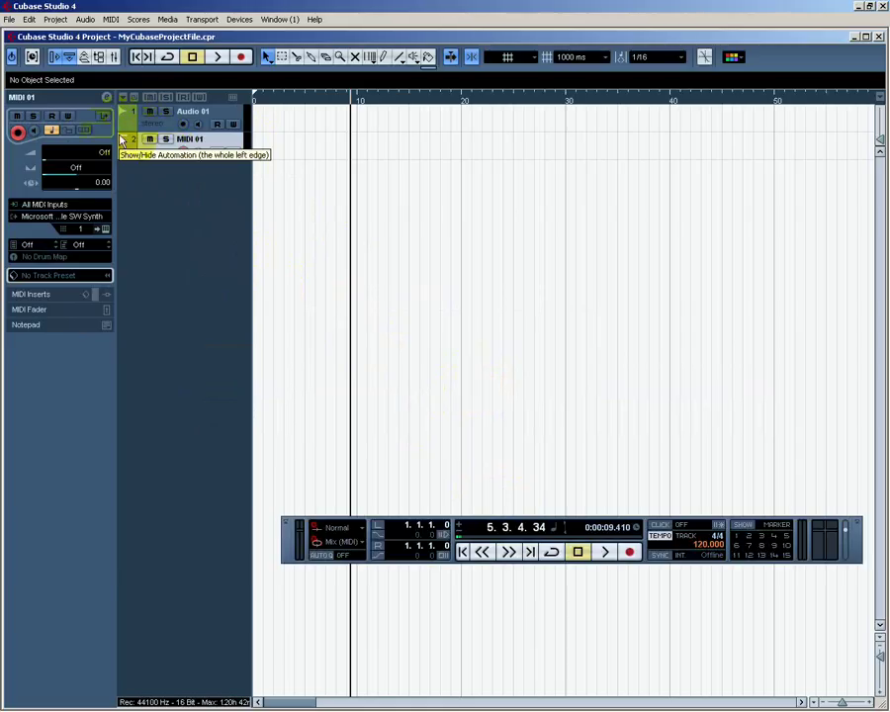
# Rename Audio 01 to 'lead vocal' and MIDI 01 to 'piano synth'
pyautogui.click(196, 118)
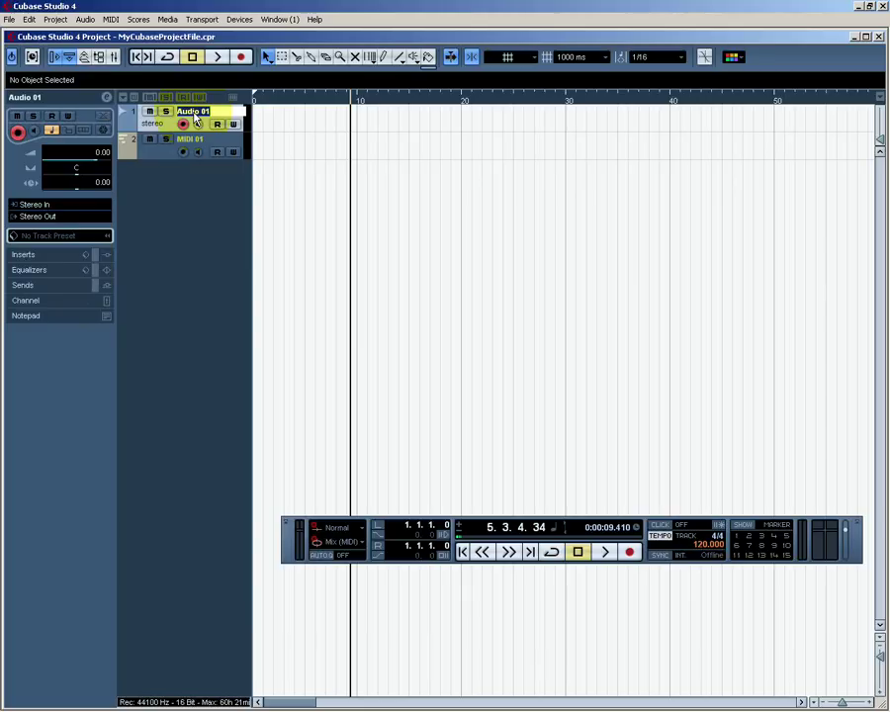
pyautogui.write('lead vocal')
pyautogui.press('Return')
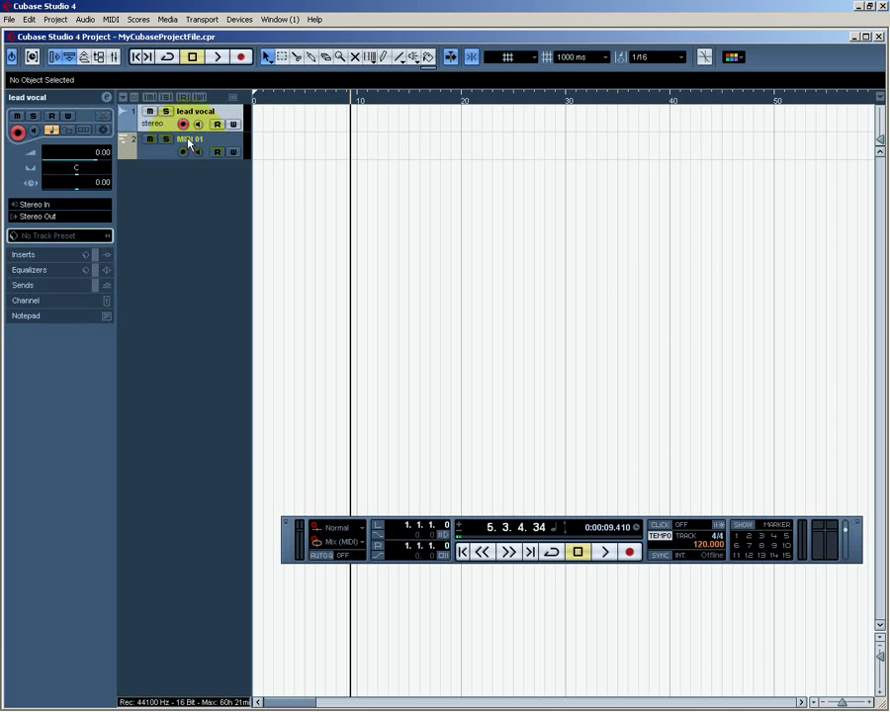
pyautogui.doubleClick(189, 139)
pyautogui.write('pia')
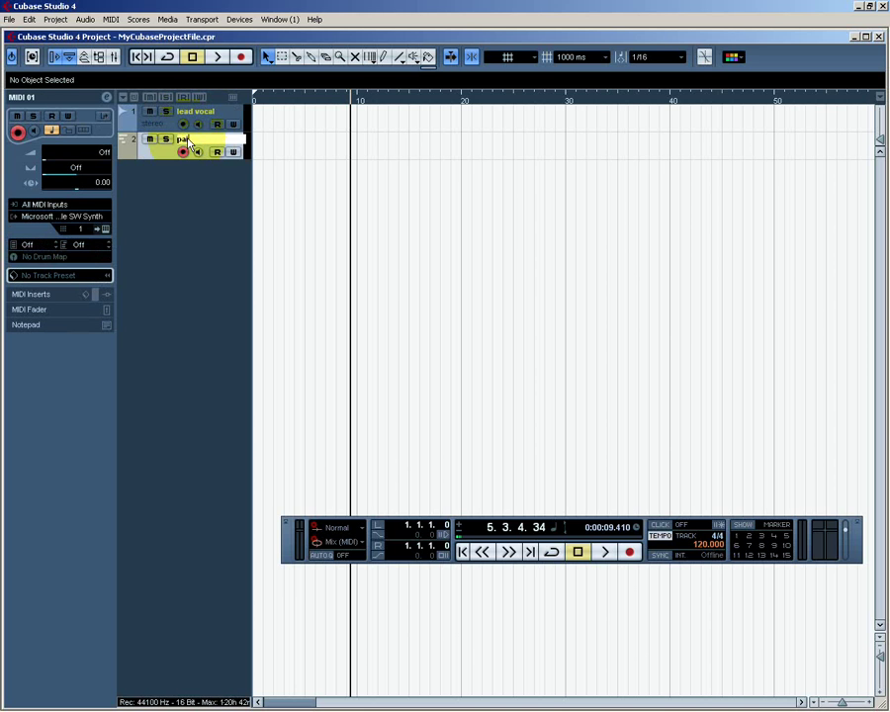
pyautogui.write('no synth')
pyautogui.press('Return')
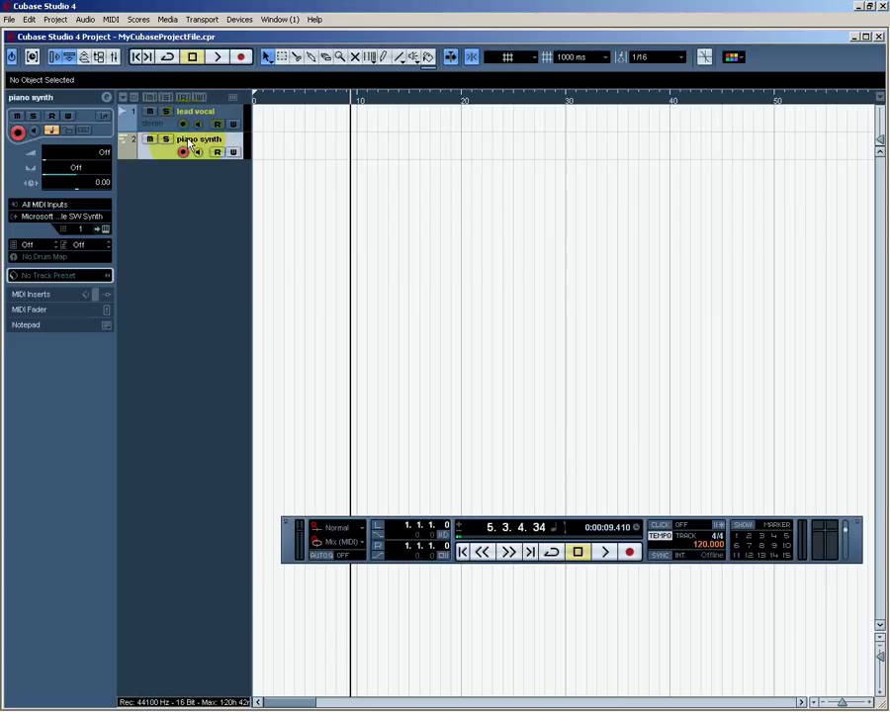
# Drag the playhead back to 0:00:00.000 and check the lead vocal and piano synth tracks
pyautogui.click(148, 126)
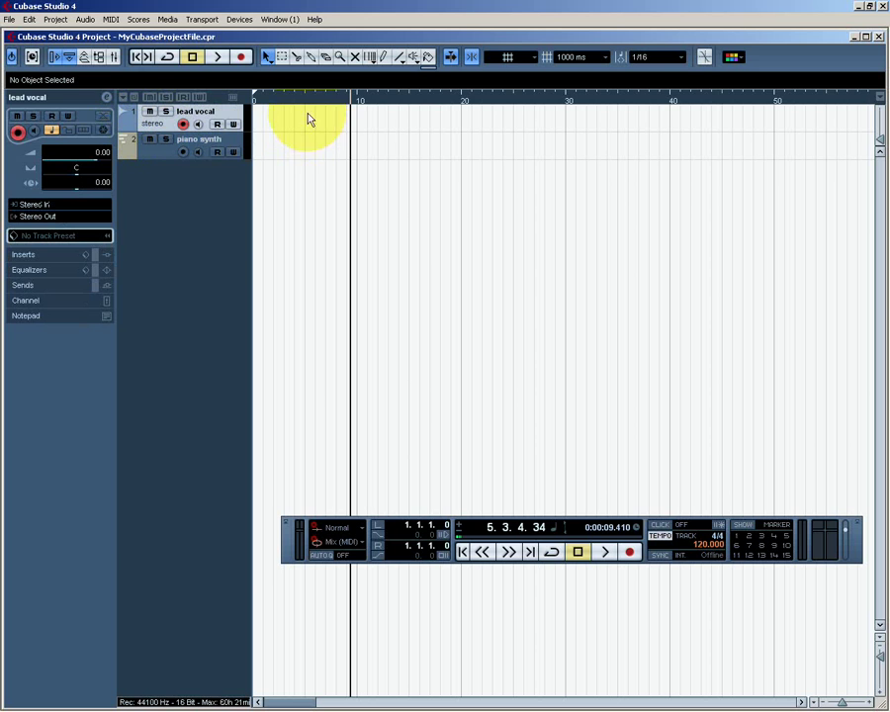
pyautogui.moveTo(299, 103); pyautogui.dragTo(248, 109)
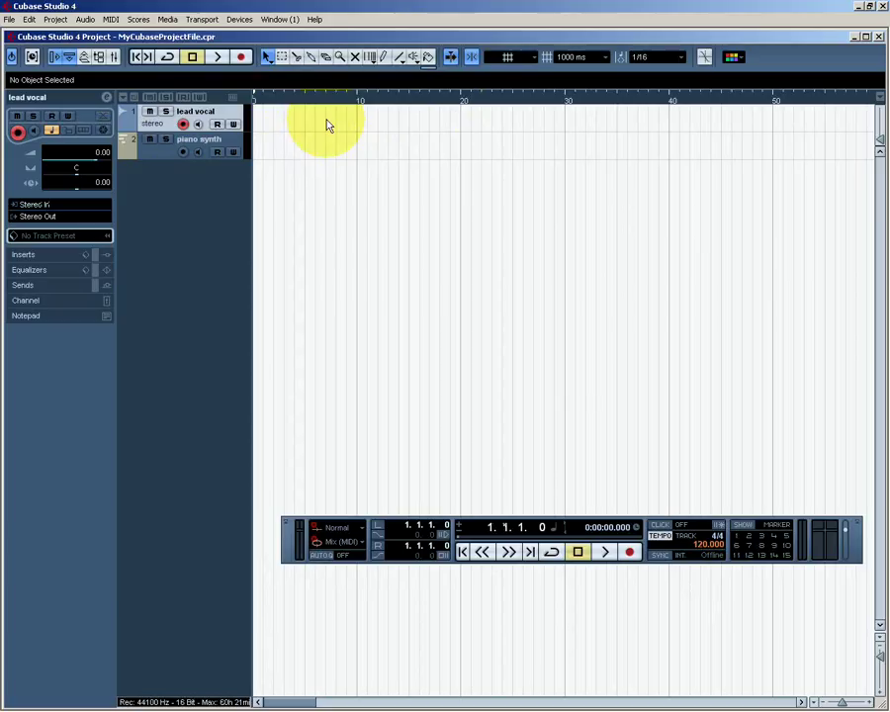
pyautogui.click(210, 118)
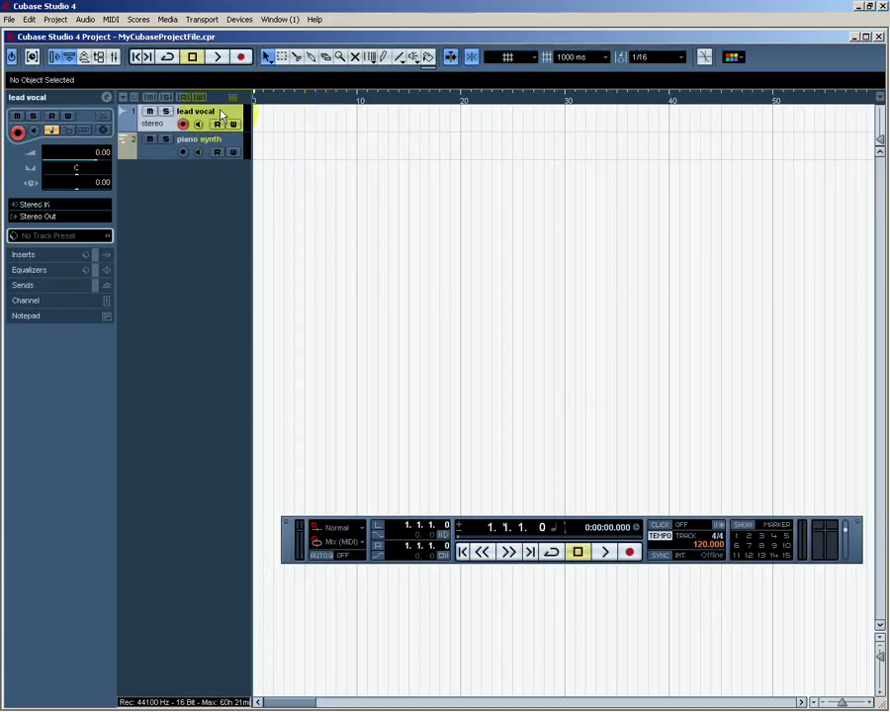
pyautogui.click(156, 155)
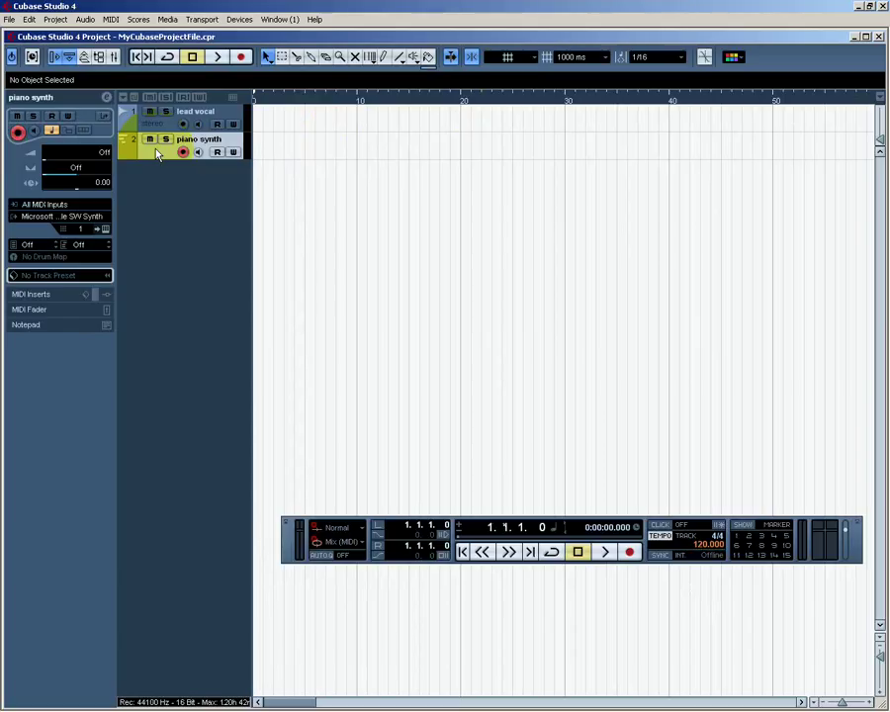
pyautogui.click(268, 109)
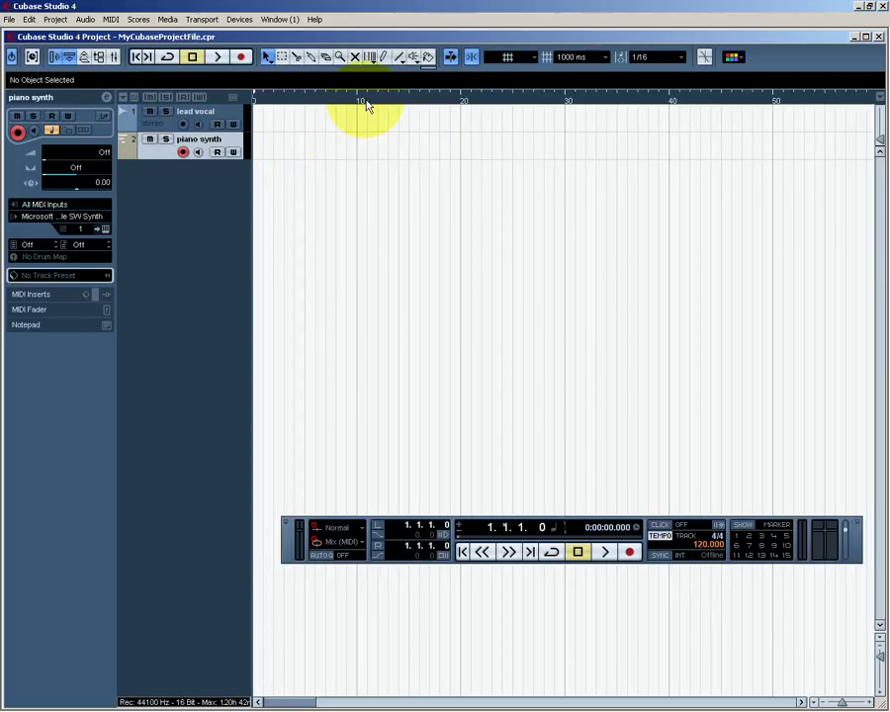
# Save MyCubaseProjectFile.cpr again and close its project window
pyautogui.click(10, 19)
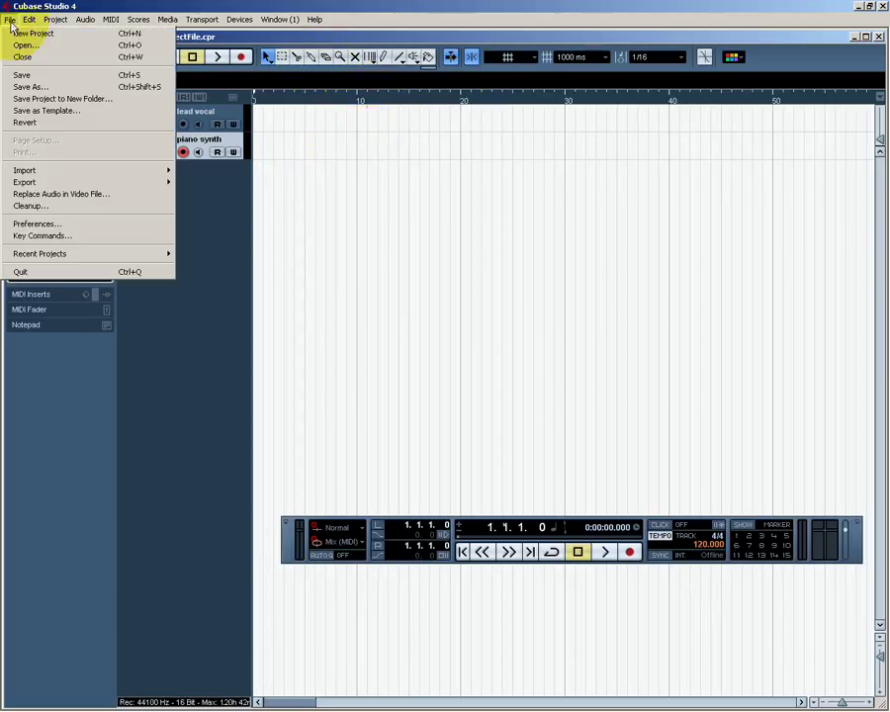
pyautogui.click(19, 76)
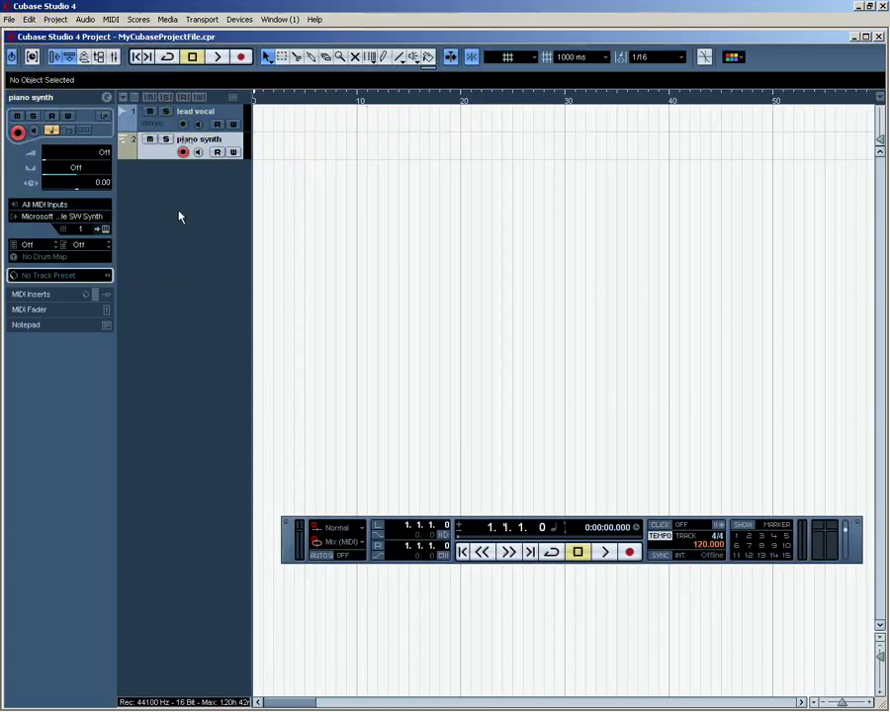
pyautogui.click(882, 7)
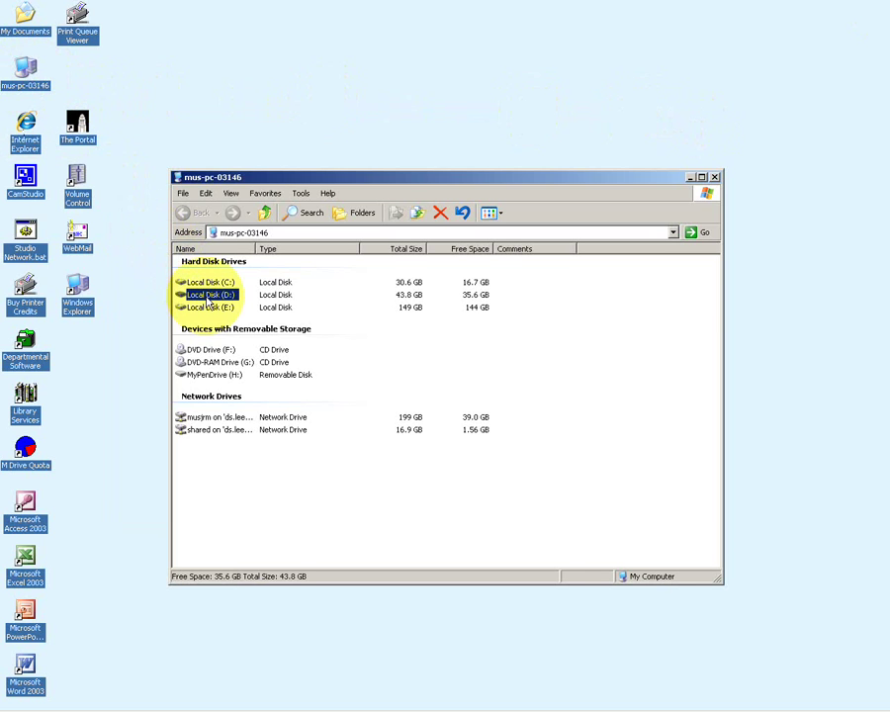
# Copy the MyCubaseProject folder from Local Disk (D:) onto MyPenDrive (H:) as a backup
pyautogui.doubleClick(190, 296)
pyautogui.click(202, 428)
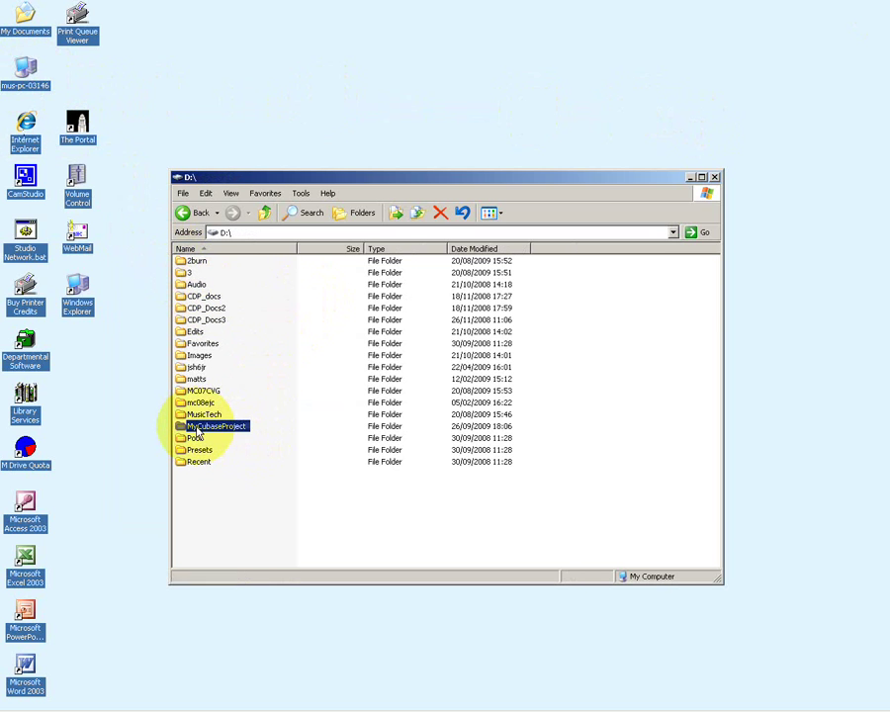
pyautogui.doubleClick(30, 67)
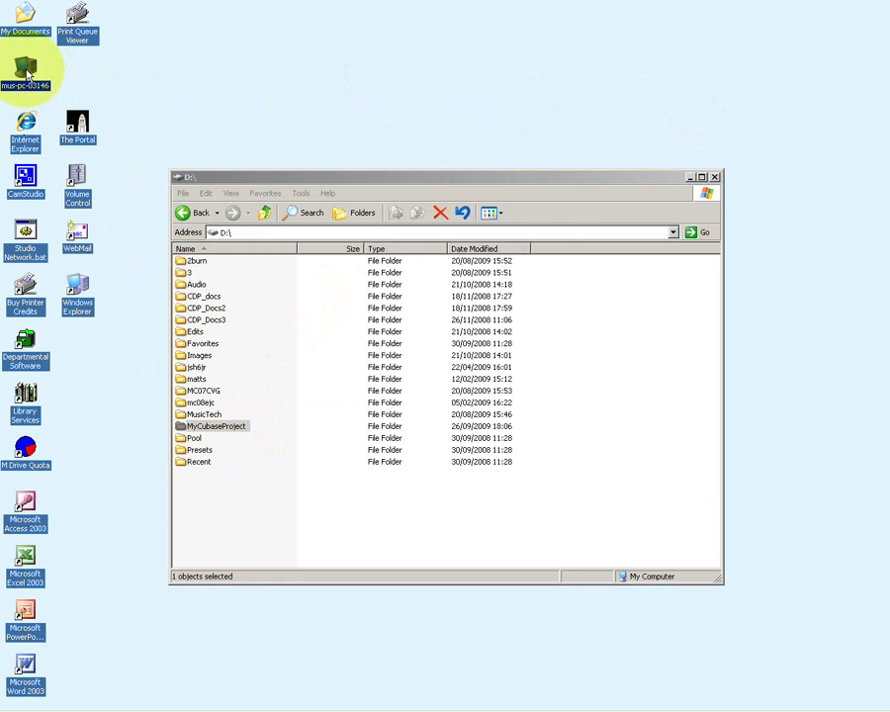
pyautogui.moveTo(619, 177); pyautogui.dragTo(740, 154)
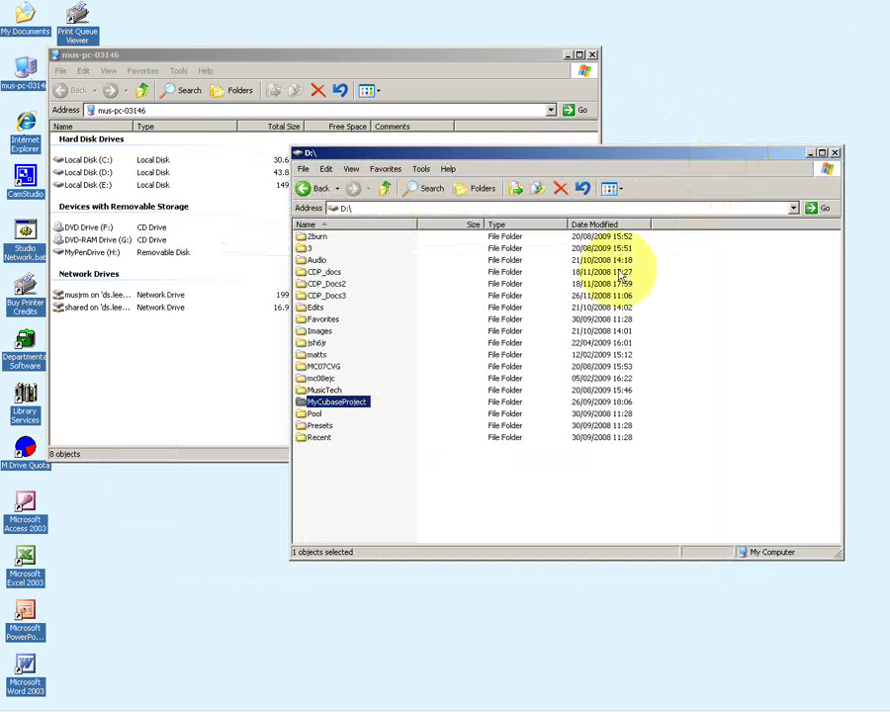
pyautogui.moveTo(301, 404); pyautogui.dragTo(87, 253)
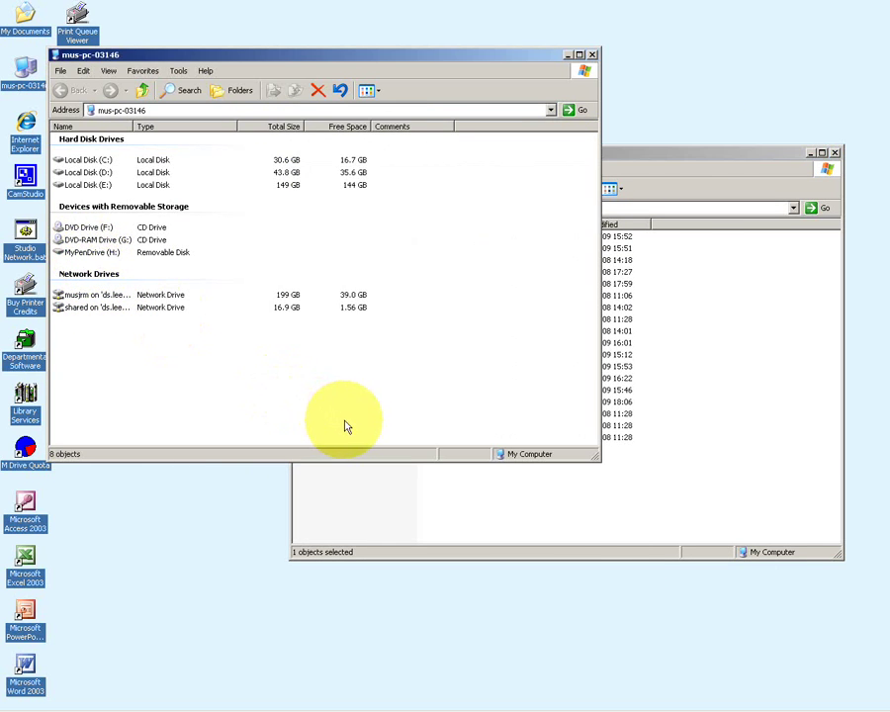
pyautogui.click(699, 154)
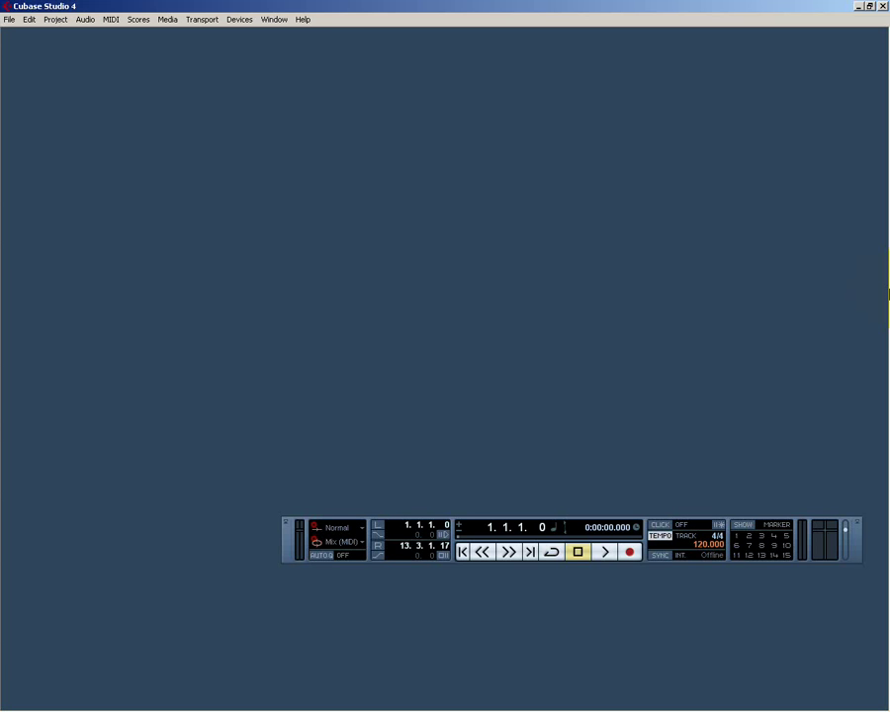
# Open AnotherCubaseProjectFile.cpr with File > Open and select its Soundscape track
pyautogui.click(9, 20)
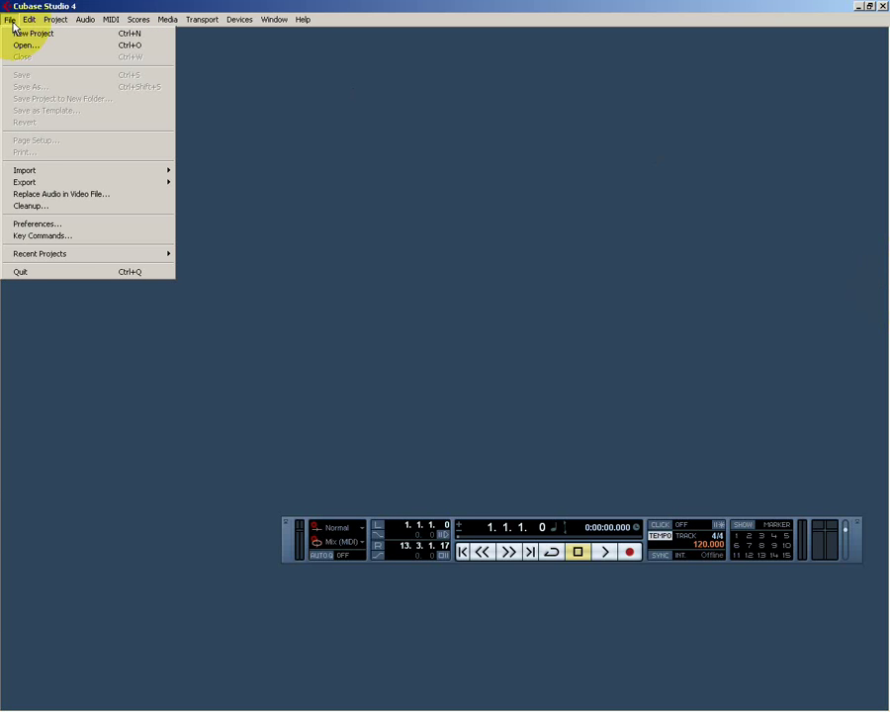
pyautogui.click(18, 46)
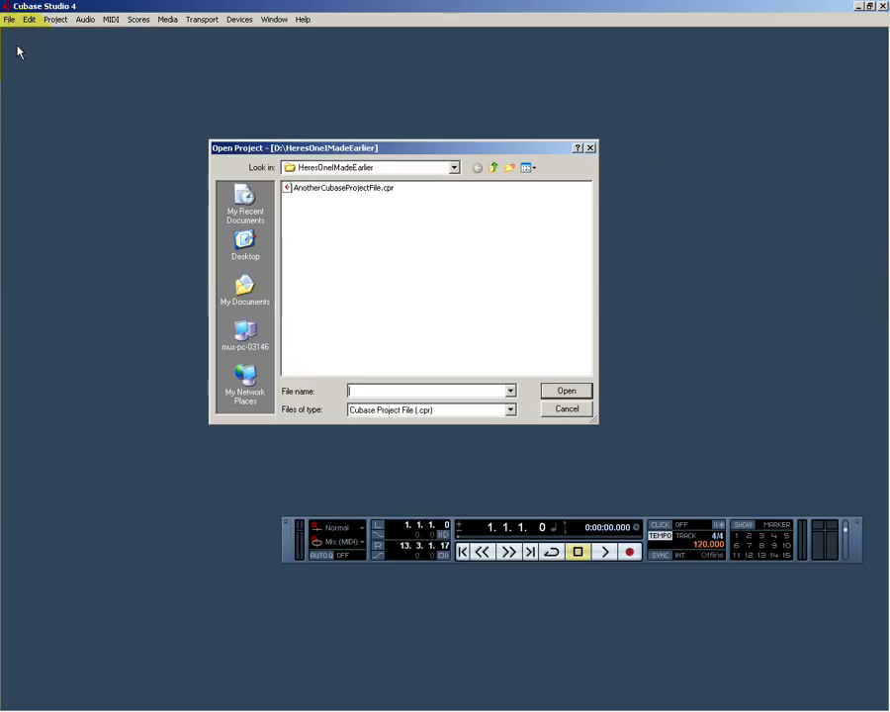
pyautogui.click(354, 193)
pyautogui.doubleClick(354, 193)
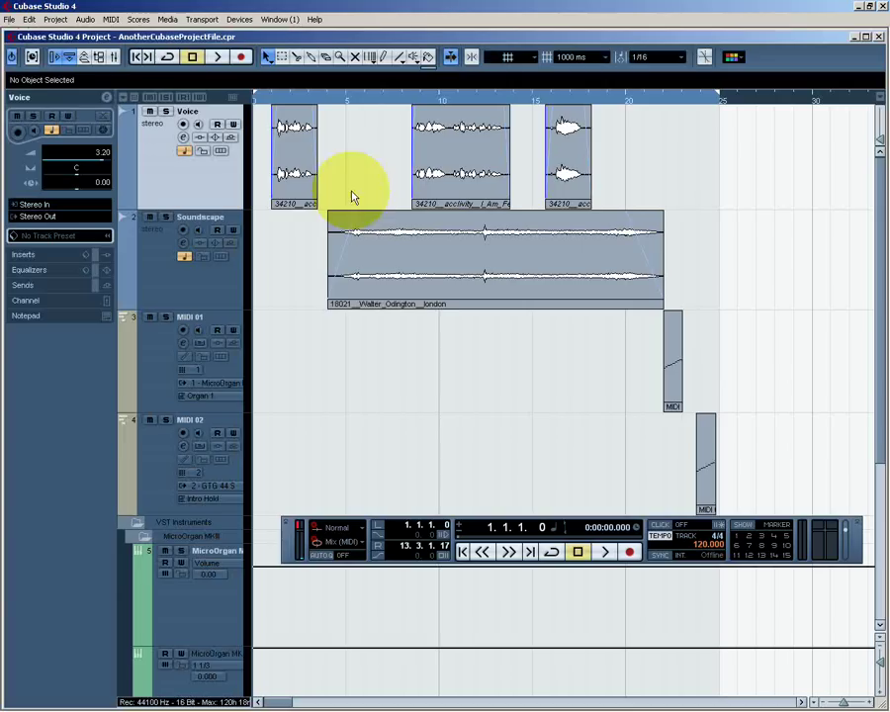
pyautogui.click(148, 238)
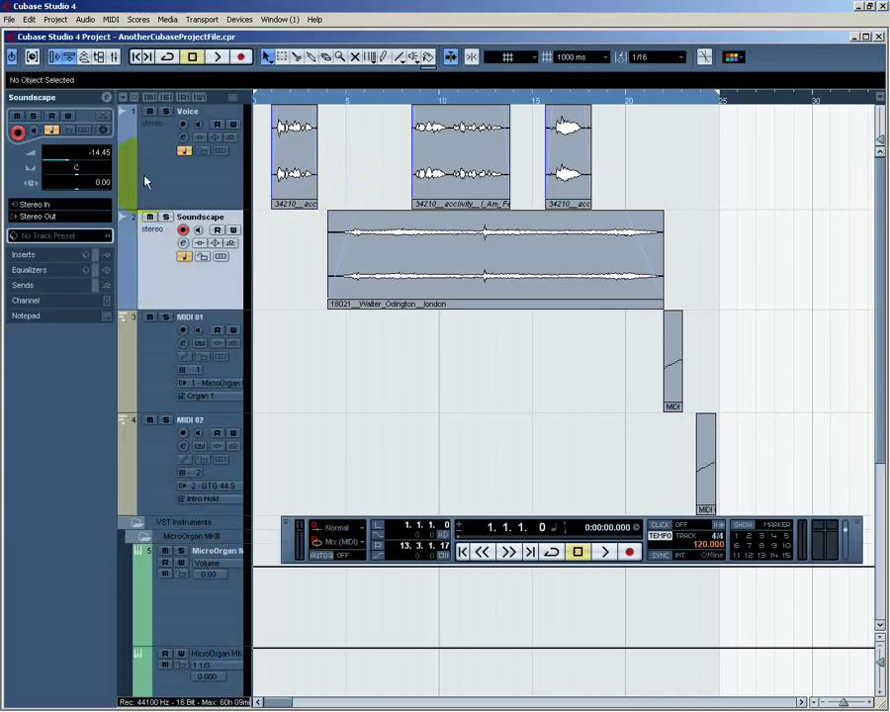
pyautogui.click(153, 188)
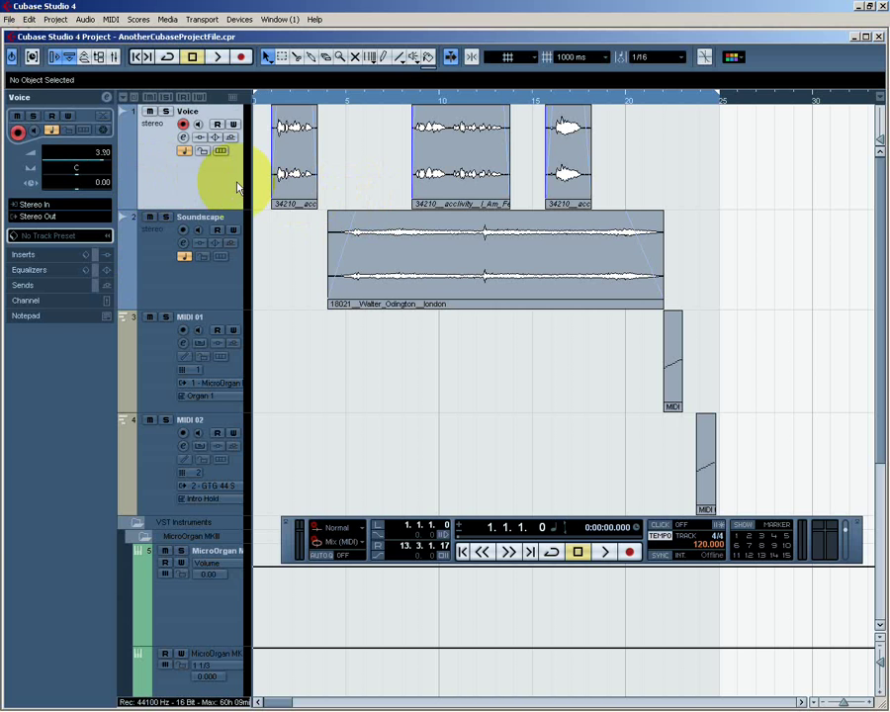
pyautogui.click(293, 151)
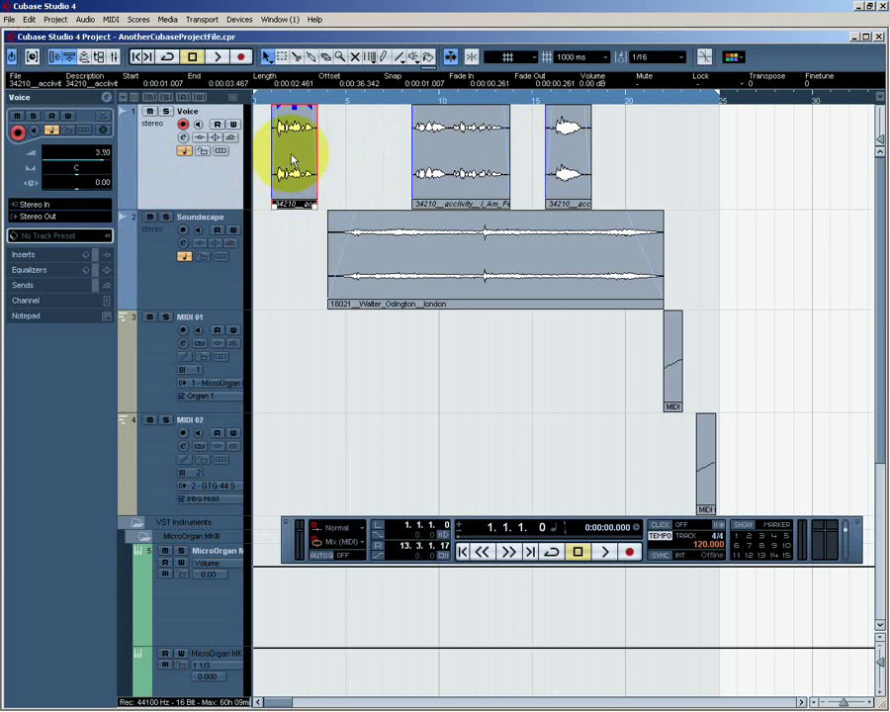
pyautogui.click(451, 150)
pyautogui.click(571, 153)
pyautogui.click(460, 154)
pyautogui.click(295, 149)
pyautogui.click(158, 273)
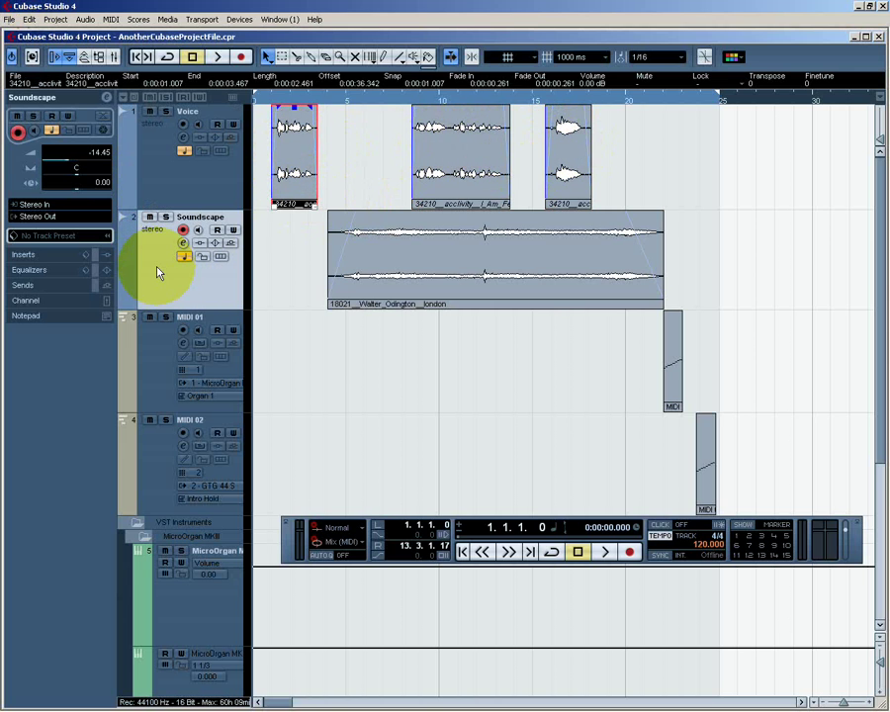
pyautogui.click(436, 251)
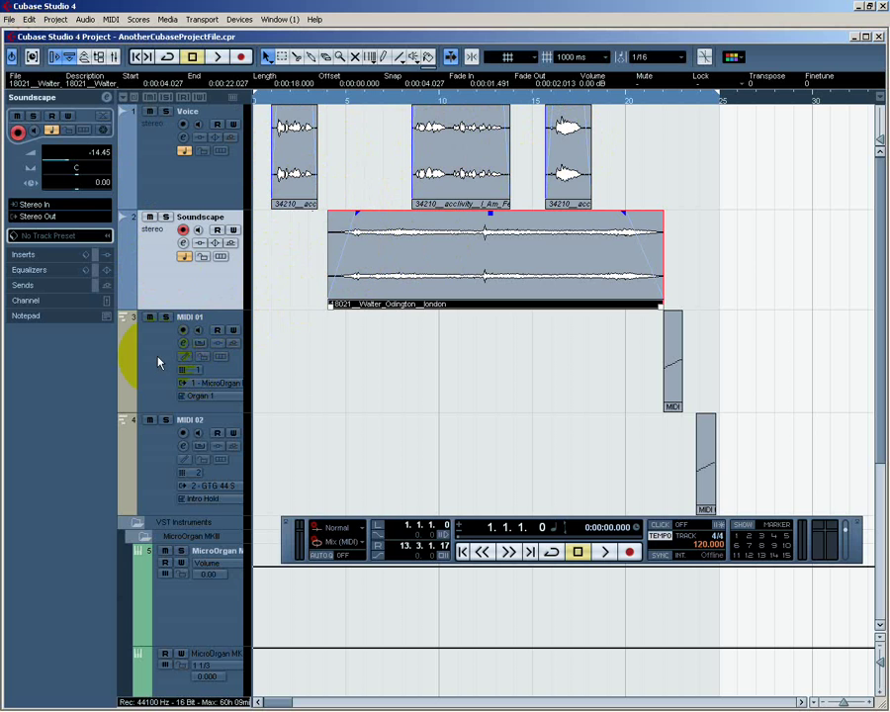
pyautogui.press('Down')
pyautogui.press('Down')
pyautogui.press('Up')
pyautogui.press('Down')
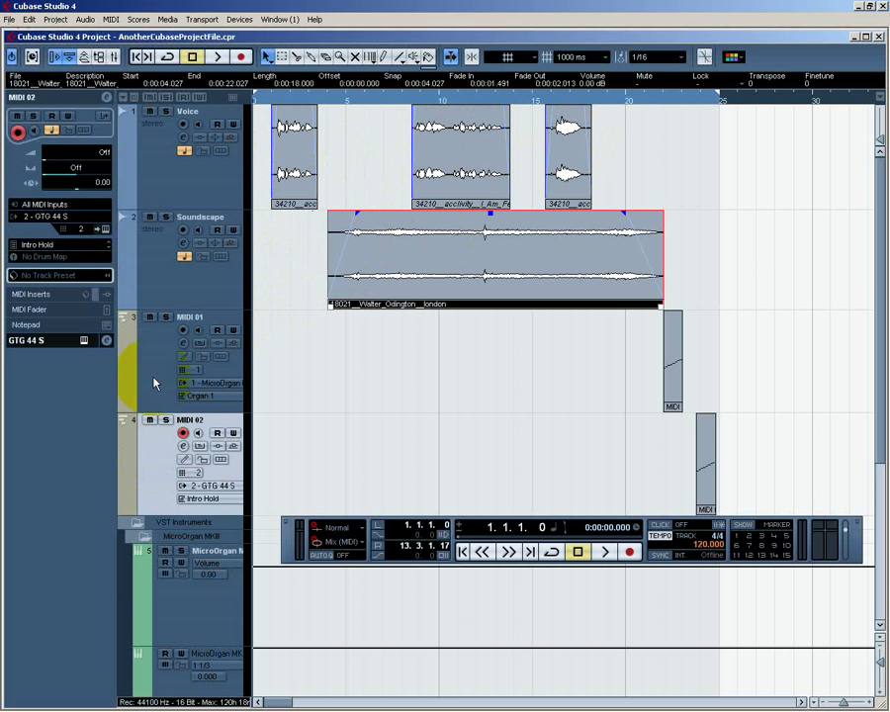
pyautogui.click(153, 383)
pyautogui.click(667, 338)
pyautogui.click(705, 453)
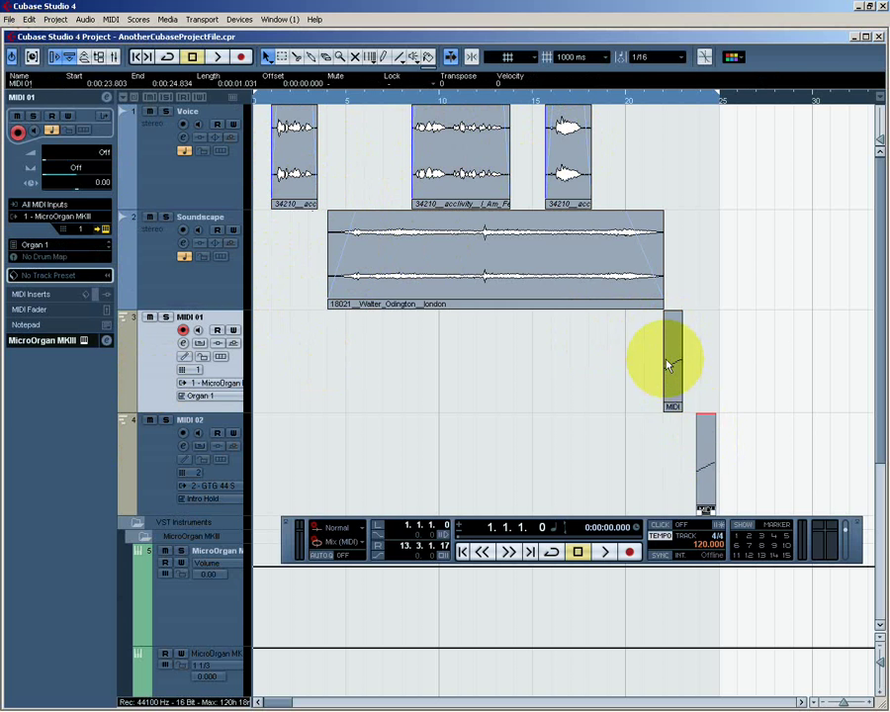
pyautogui.click(669, 366)
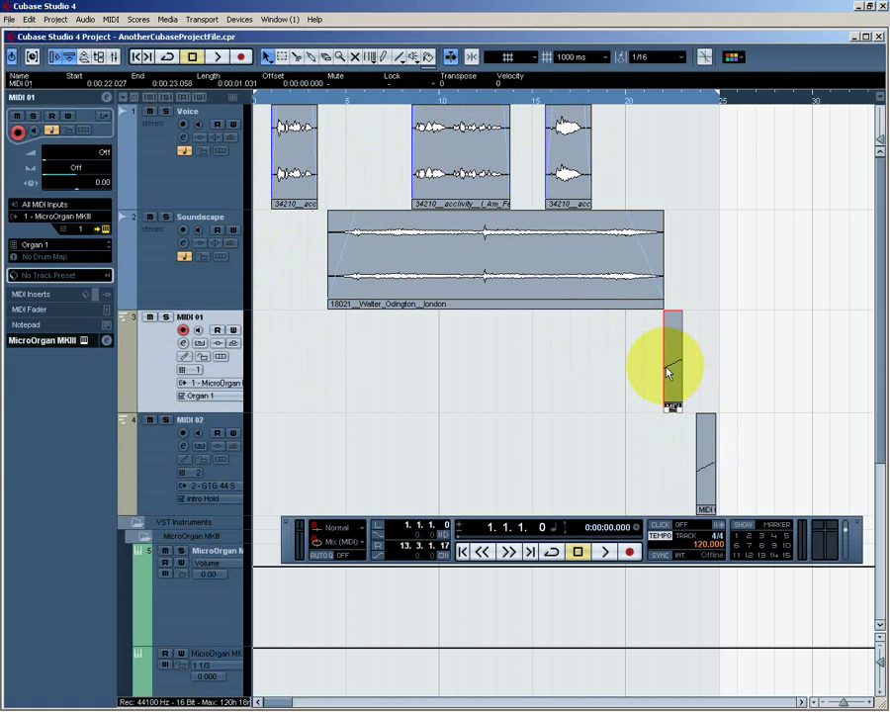
pyautogui.click(705, 432)
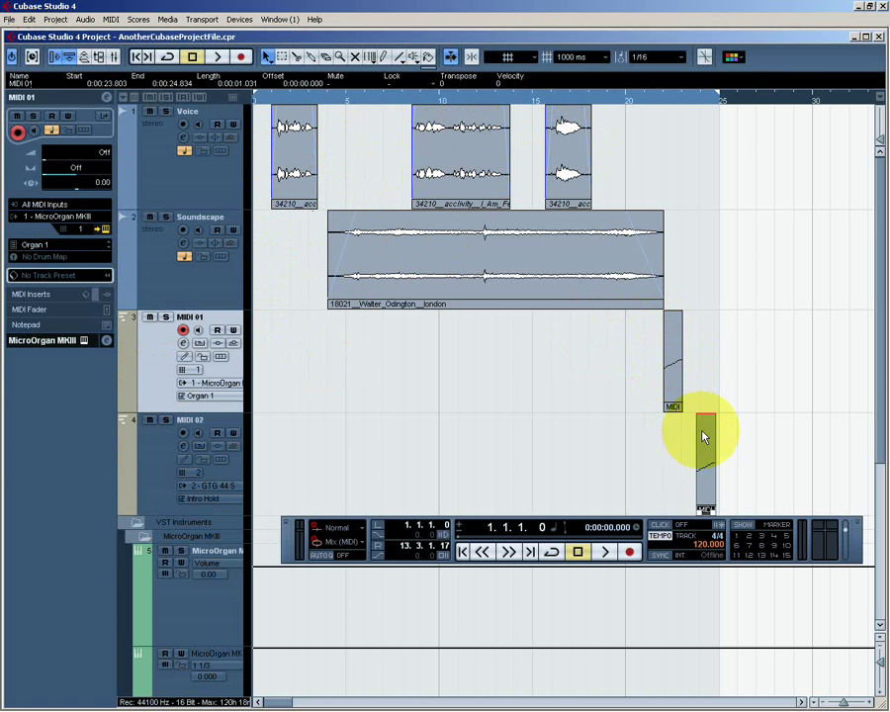
pyautogui.click(673, 364)
pyautogui.click(155, 465)
pyautogui.click(146, 368)
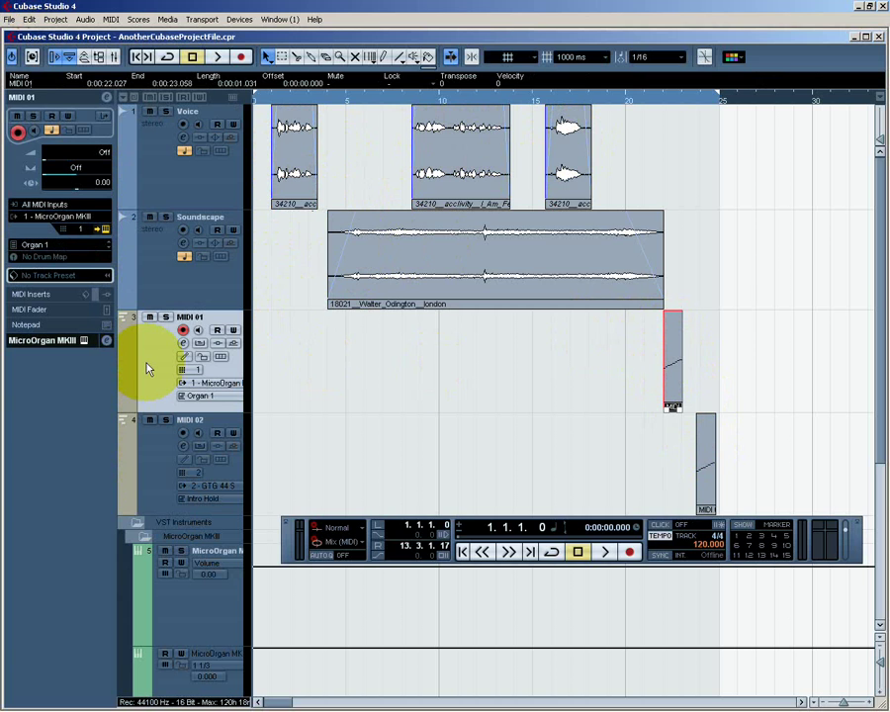
pyautogui.click(703, 445)
pyautogui.click(670, 361)
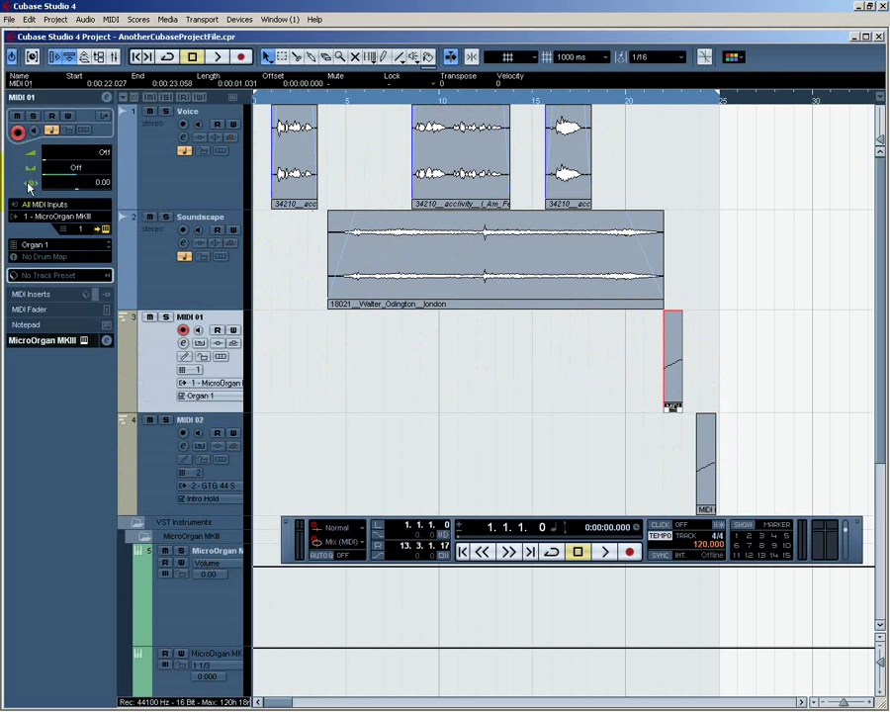
pyautogui.click(174, 175)
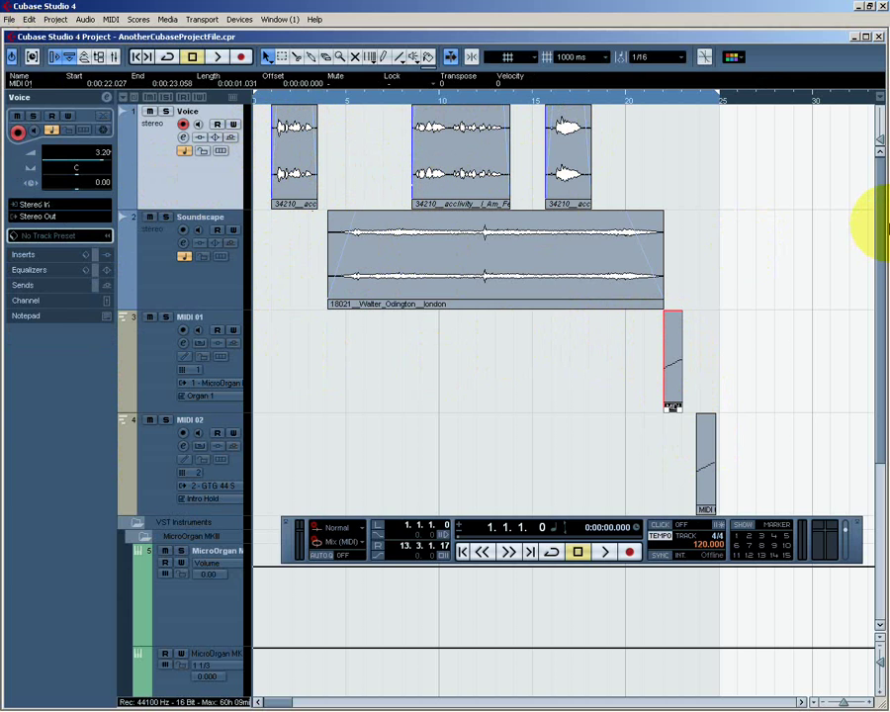
pyautogui.press('Up')
pyautogui.press('Up')
pyautogui.press('space')
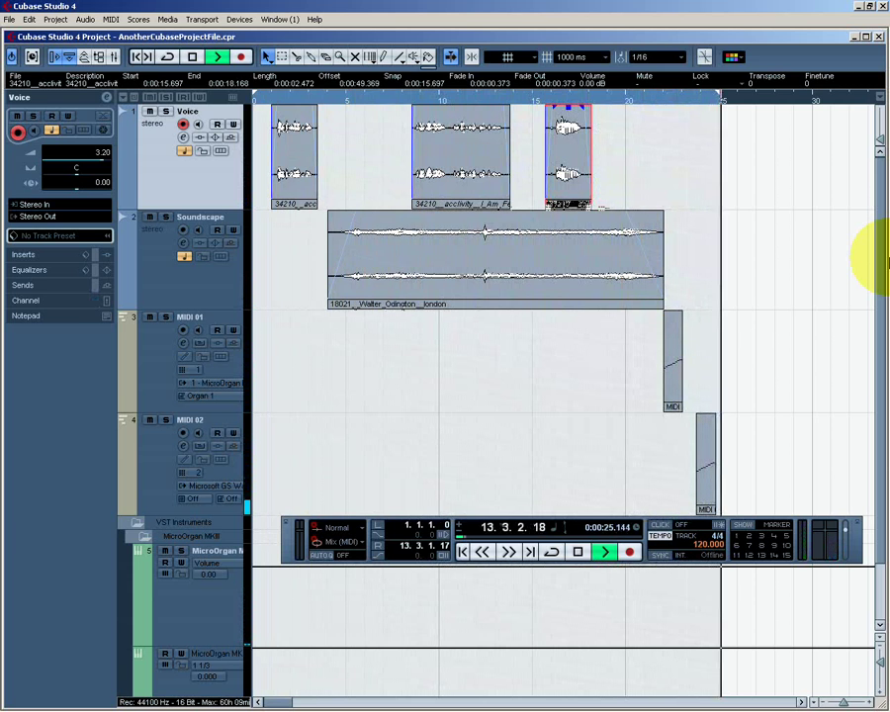
pyautogui.press('space')
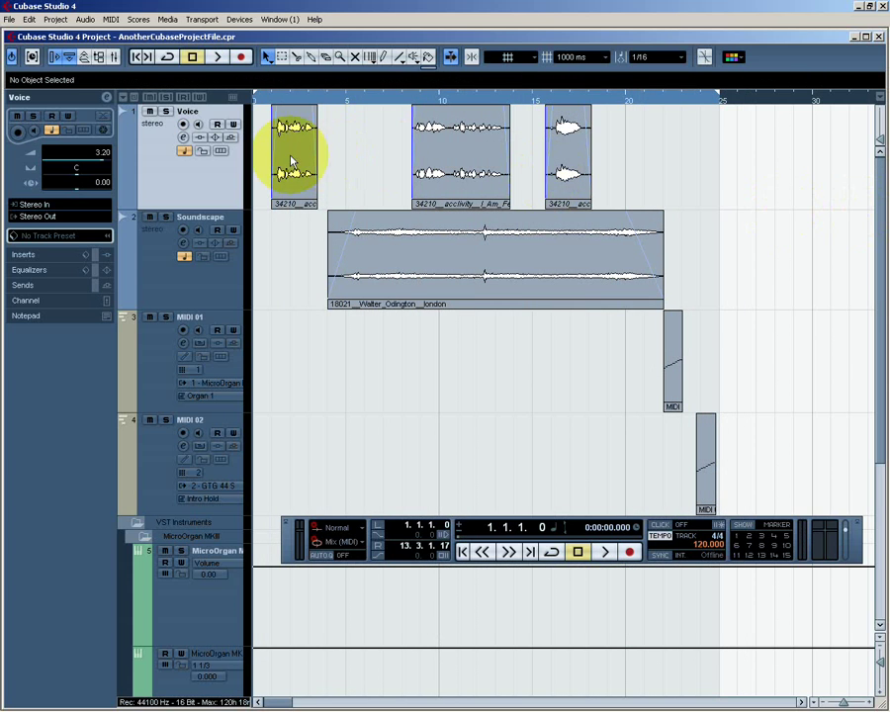
# Move the Soundscape and Voice events to bars 1, 7.5, 10 and 11, and trim Soundscape to end at bar 13
pyautogui.moveTo(501, 255); pyautogui.dragTo(374, 252)
pyautogui.click(294, 163)
pyautogui.moveTo(294, 163); pyautogui.dragTo(500, 158)
pyautogui.moveTo(439, 143); pyautogui.dragTo(302, 157)
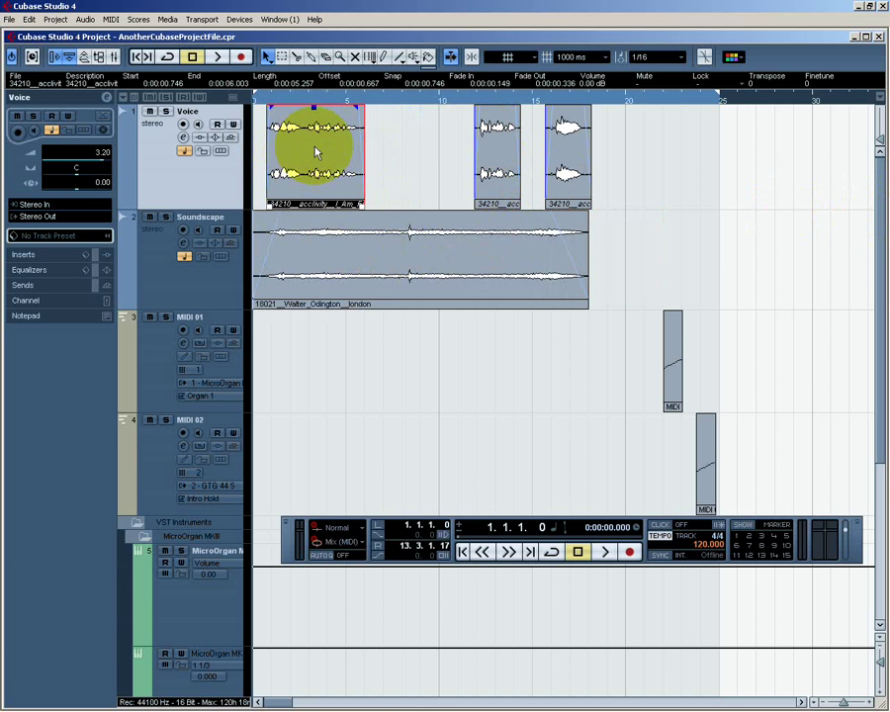
pyautogui.moveTo(492, 149); pyautogui.dragTo(396, 144)
pyautogui.moveTo(566, 148); pyautogui.dragTo(451, 147)
pyautogui.moveTo(587, 306); pyautogui.dragTo(487, 306)
# Move the MIDI 01 and MIDI 02 events to about bar 13, then open MIDI 01 in the Key Editor
pyautogui.click(661, 344)
pyautogui.moveTo(661, 345); pyautogui.dragTo(496, 342)
pyautogui.click(708, 431)
pyautogui.moveTo(708, 431); pyautogui.dragTo(112, 341)
pyautogui.doubleClick(502, 354)
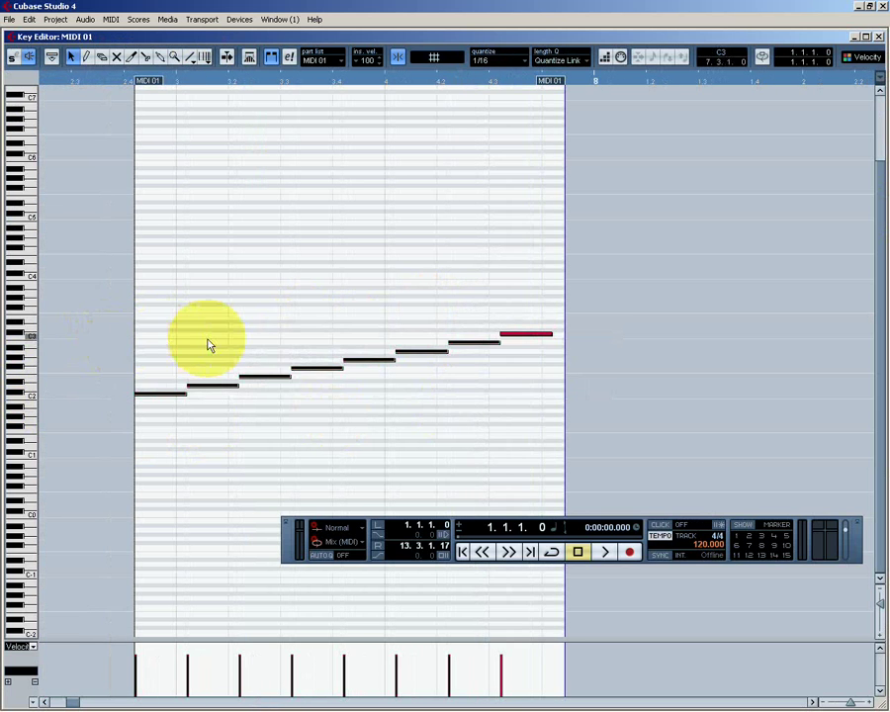
# Transpose the seven selected MIDI 01 notes up about seven semitones and close the Key Editor
pyautogui.press('Up')
pyautogui.press('Up')
pyautogui.press('Up')
pyautogui.press('Up')
pyautogui.press('Up')
pyautogui.press('Up')
pyautogui.press('Up')
pyautogui.press('Up')
pyautogui.press('Up')
pyautogui.press('Up')
pyautogui.press('Up')
pyautogui.press('Up')
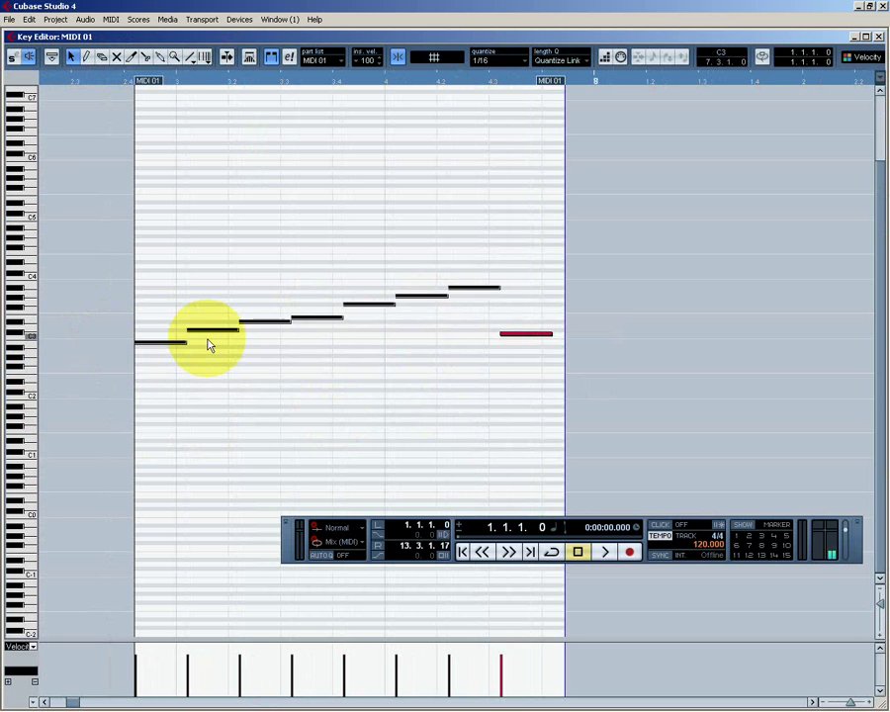
pyautogui.click(880, 36)
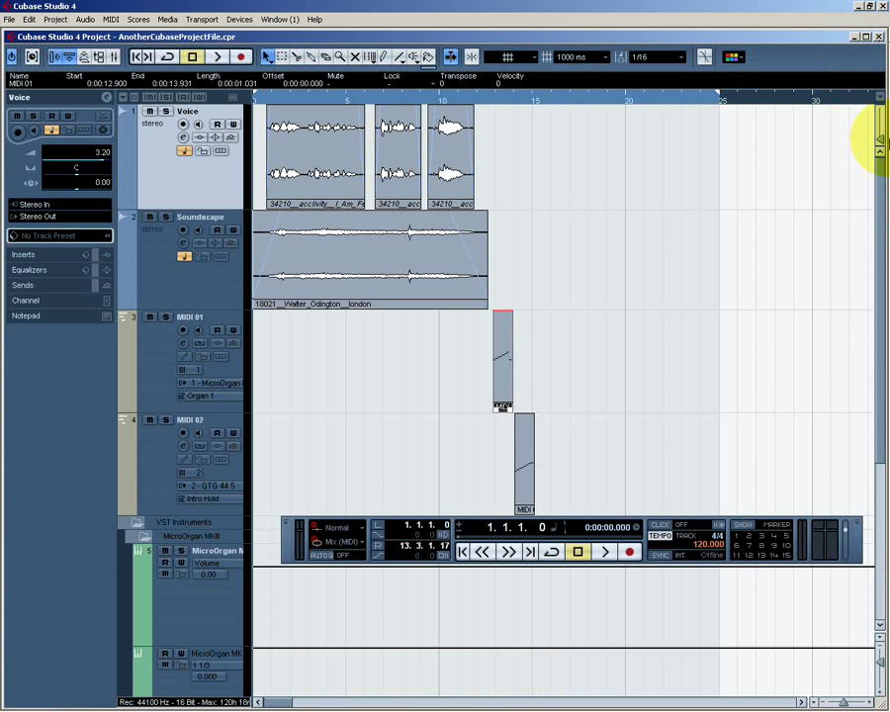
# Start playback of the rearranged project from the beginning
pyautogui.press('space')
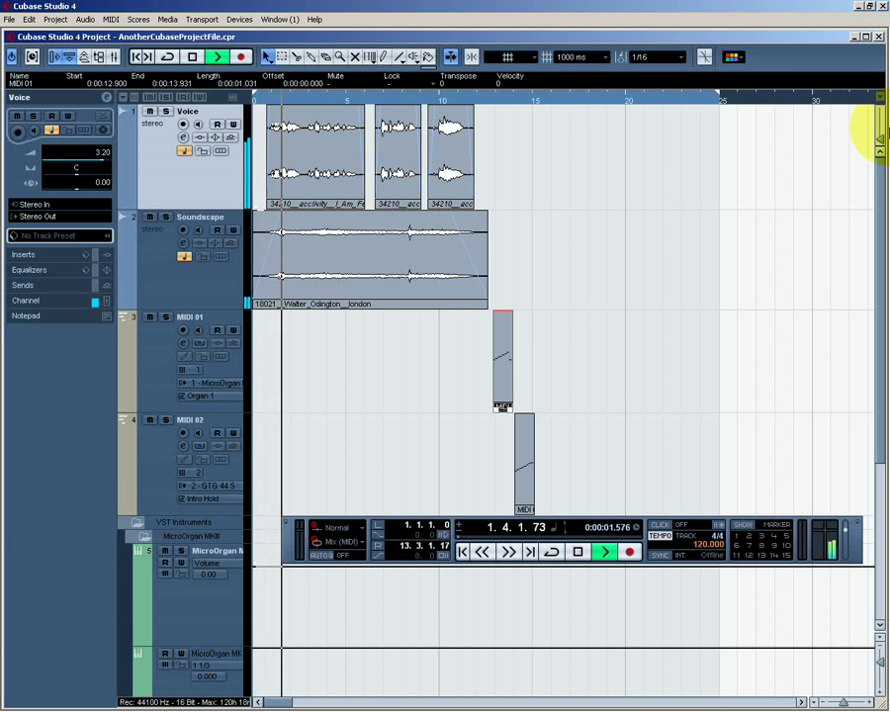